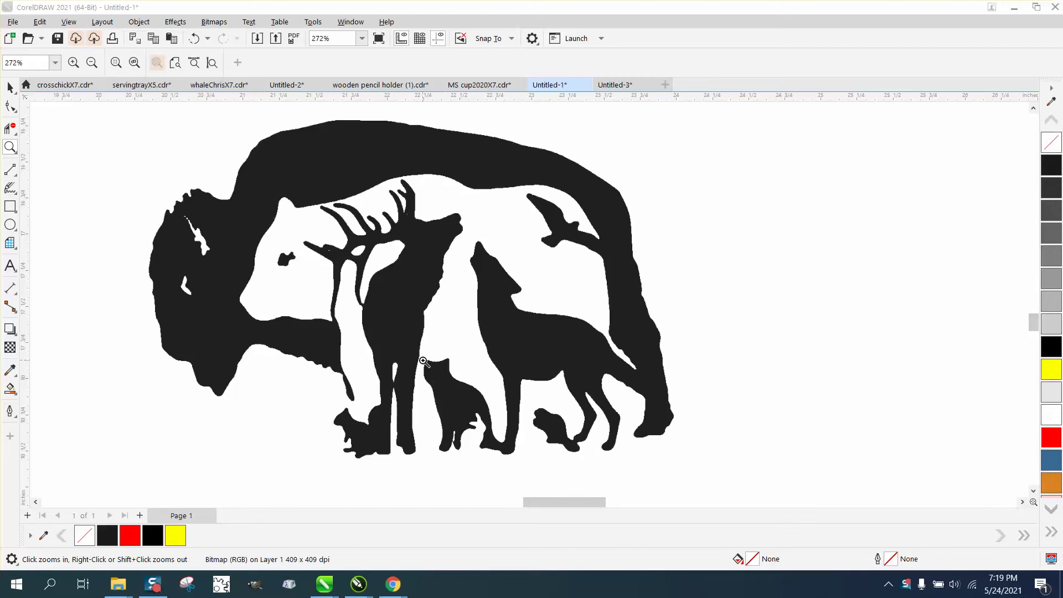
# Resample the dark buffalo bitmap at 300 dpi horizontally and vertically, maintaining the aspect ratio.
pyautogui.click(366, 356)
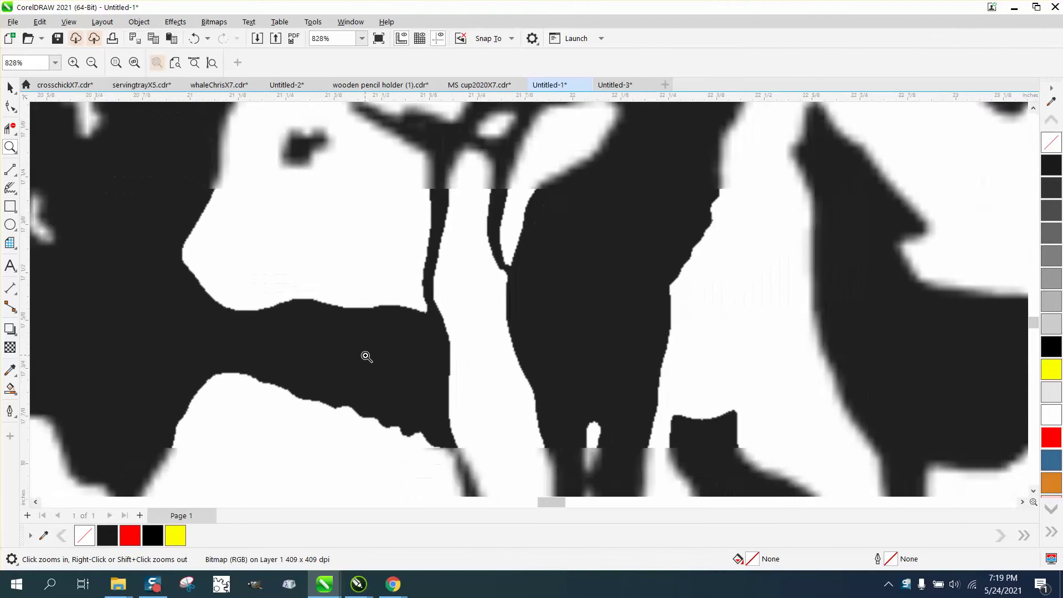
pyautogui.rightClick(366, 356)
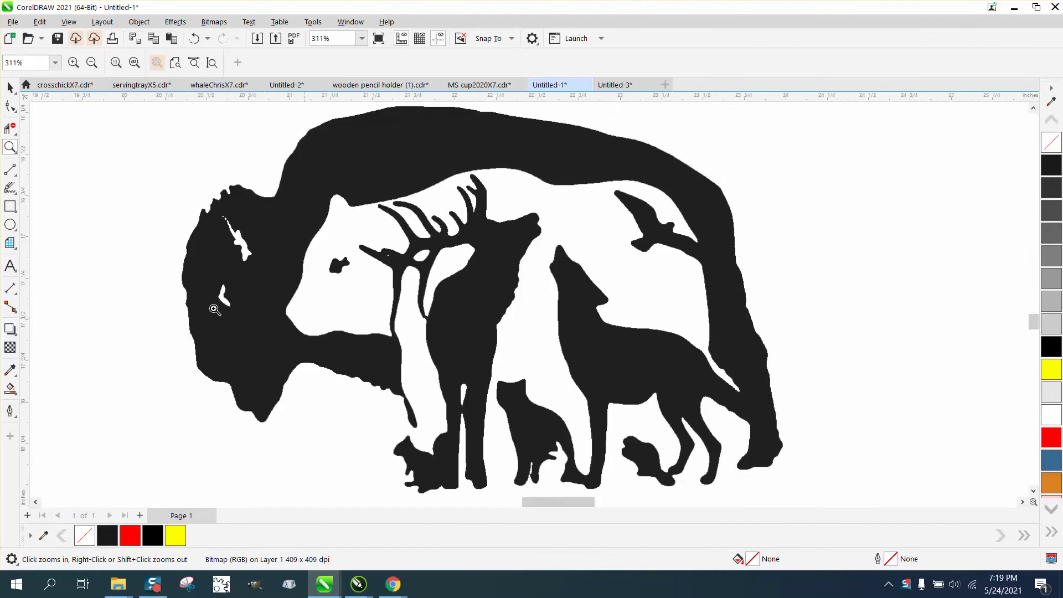
pyautogui.rightClick(106, 268)
pyautogui.click(10, 87)
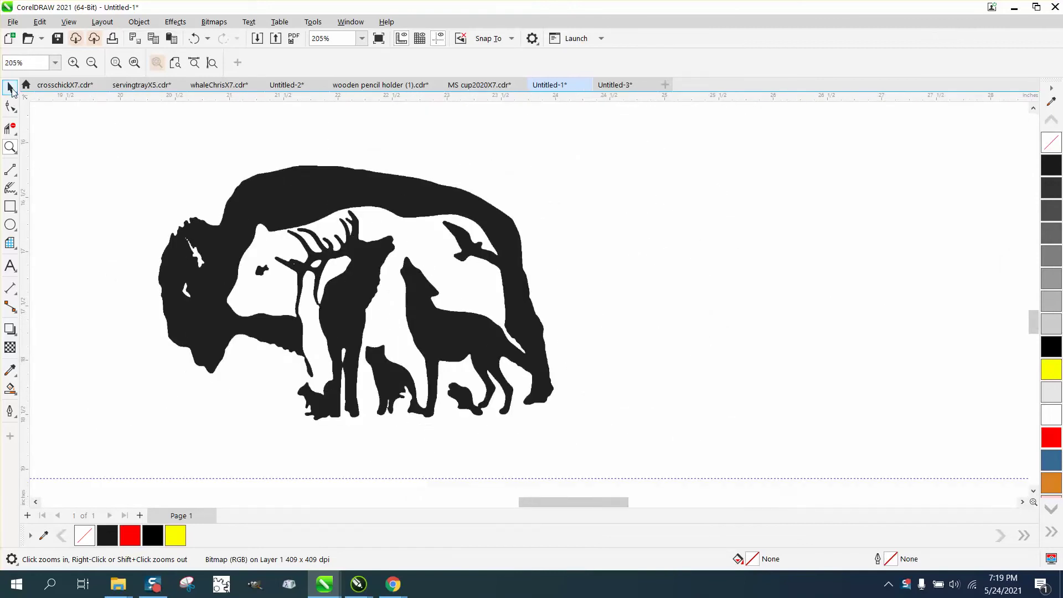
pyautogui.click(321, 194)
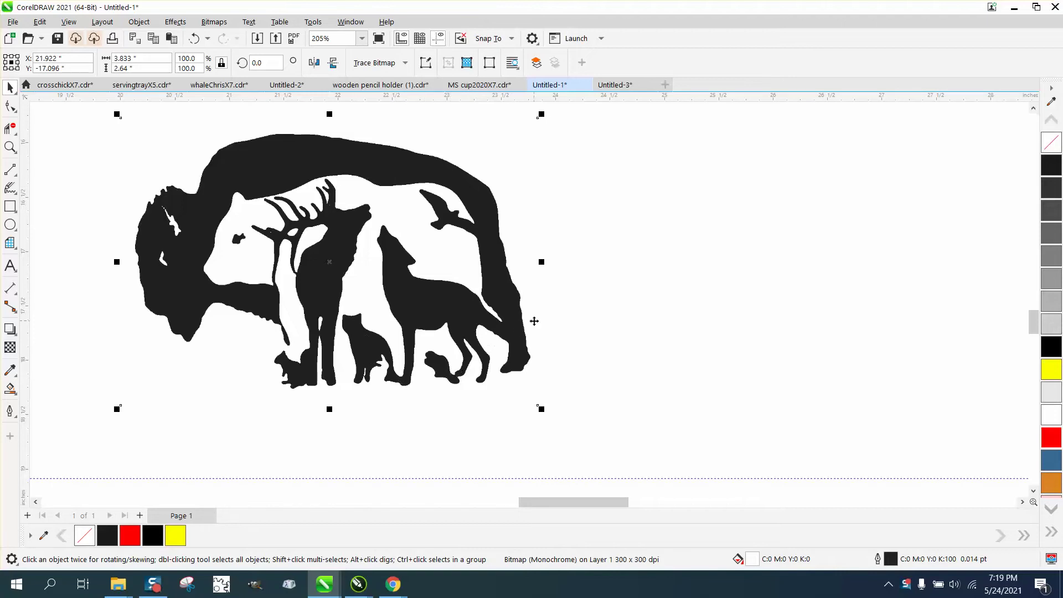
pyautogui.click(175, 22)
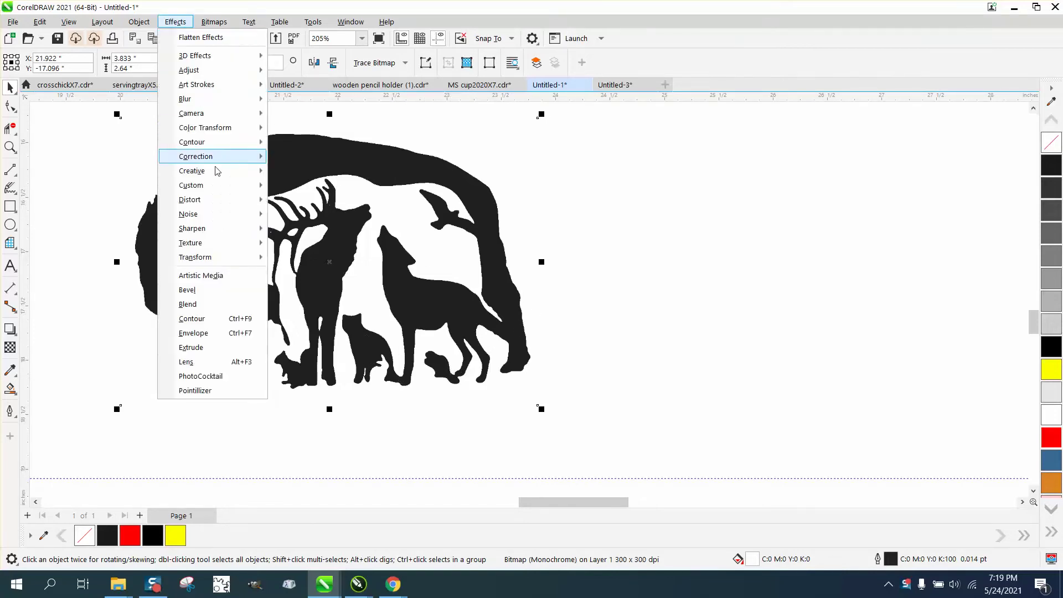
pyautogui.moveTo(213, 22)
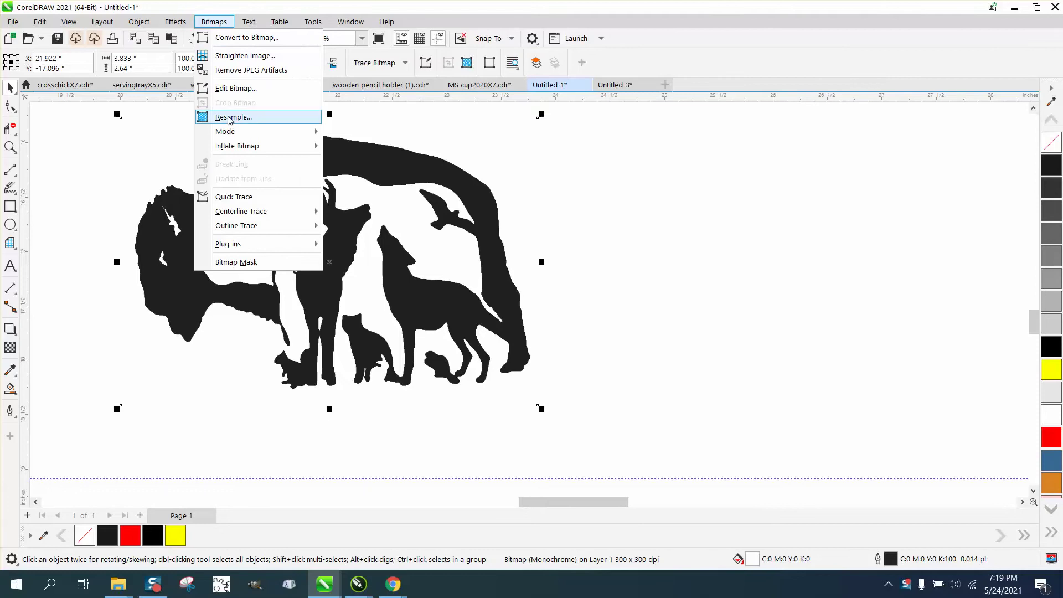
pyautogui.click(220, 115)
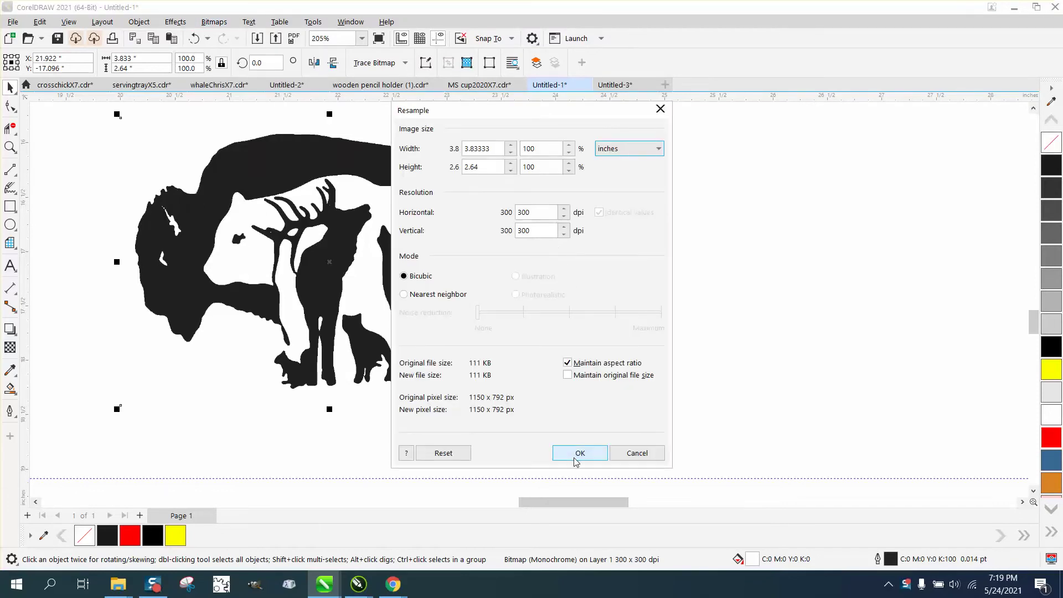
pyautogui.click(580, 453)
# Trace the buffalo bitmap with the Clipart outline trace and move the traced group to the right of the original.
pyautogui.click(405, 65)
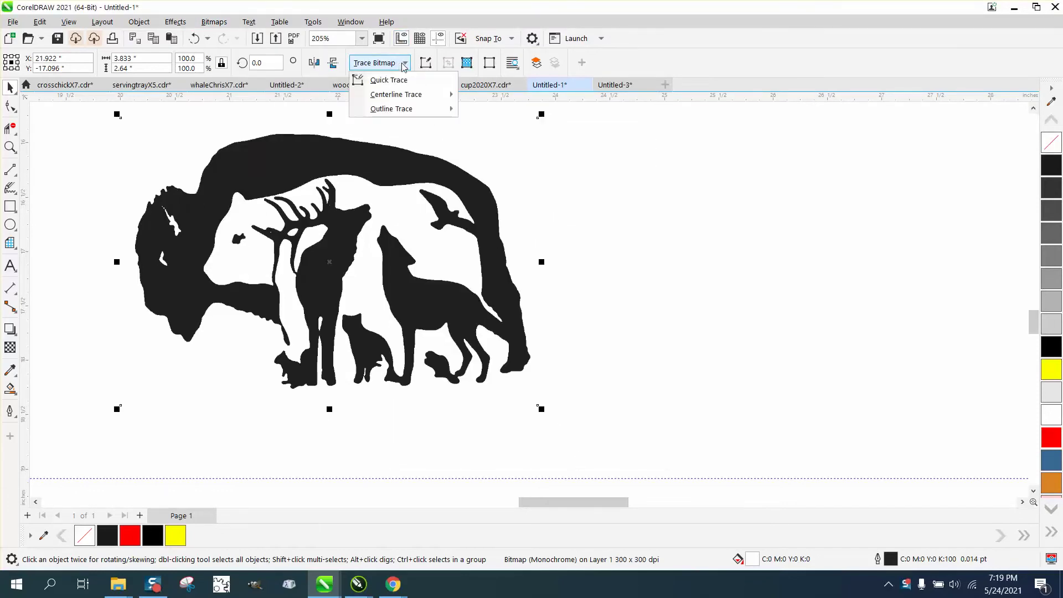
pyautogui.moveTo(432, 108)
pyautogui.click(483, 154)
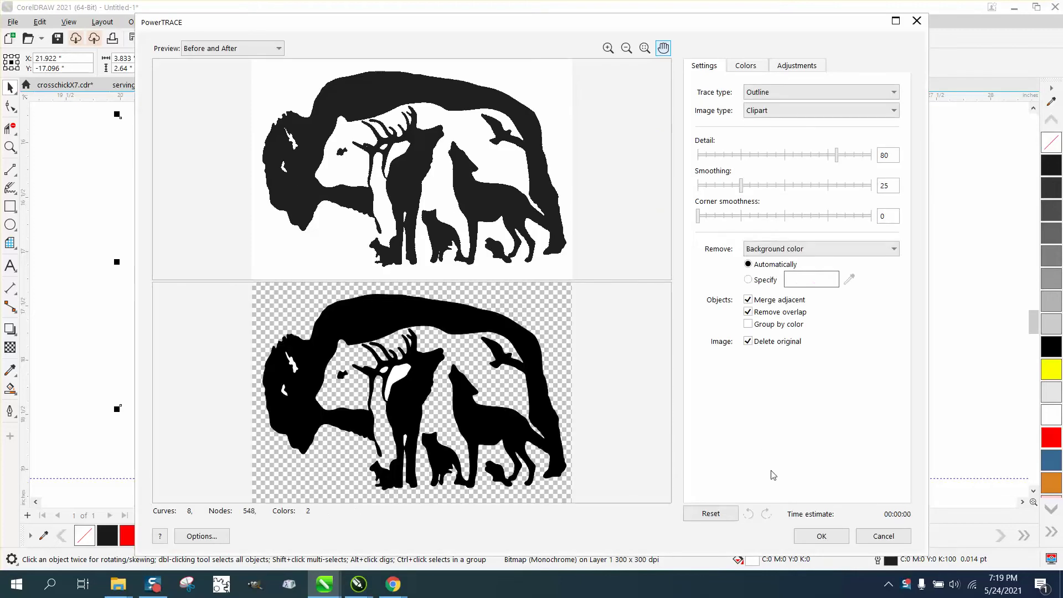
pyautogui.click(821, 535)
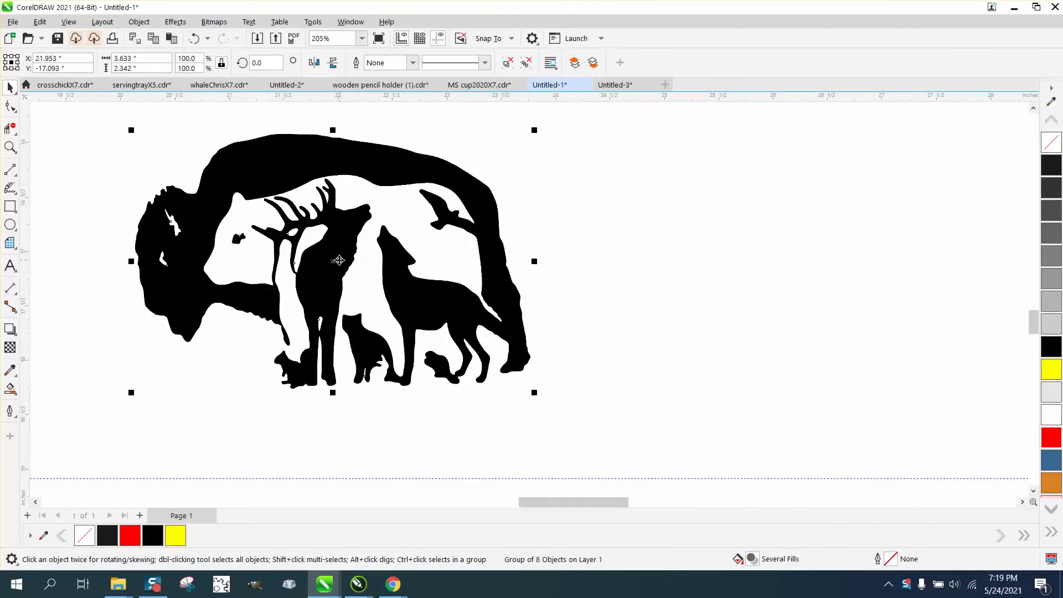
pyautogui.moveTo(339, 260); pyautogui.dragTo(723, 270)
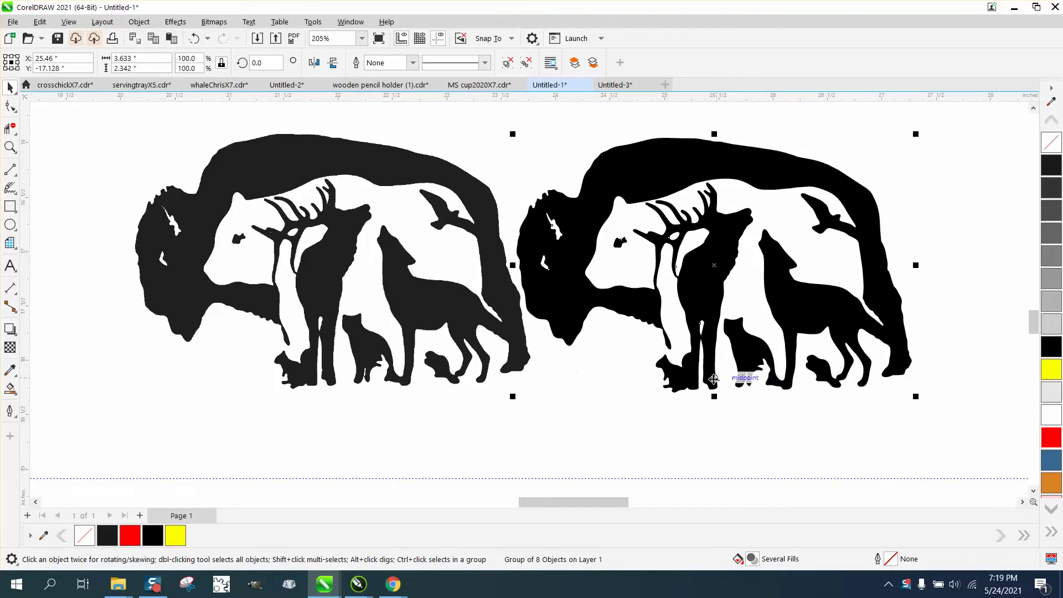
# Move the traced buffalo farther from the original and change its black fill to a hairline outline in dark gray #1A1A1A.
pyautogui.click(10, 146)
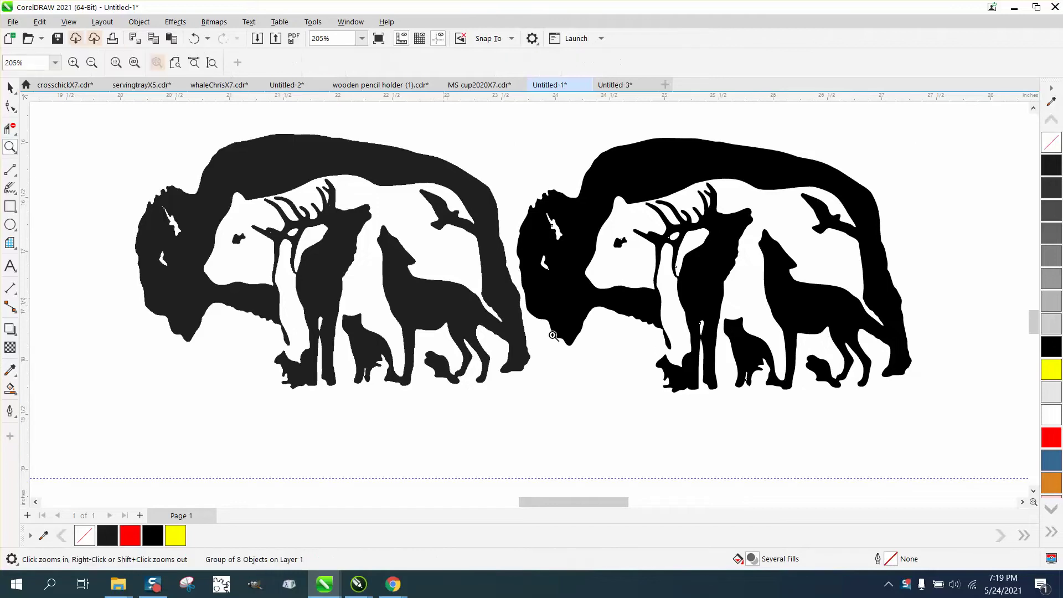
pyautogui.moveTo(714, 367); pyautogui.dragTo(803, 400)
pyautogui.scroll(-8, 417, 321)
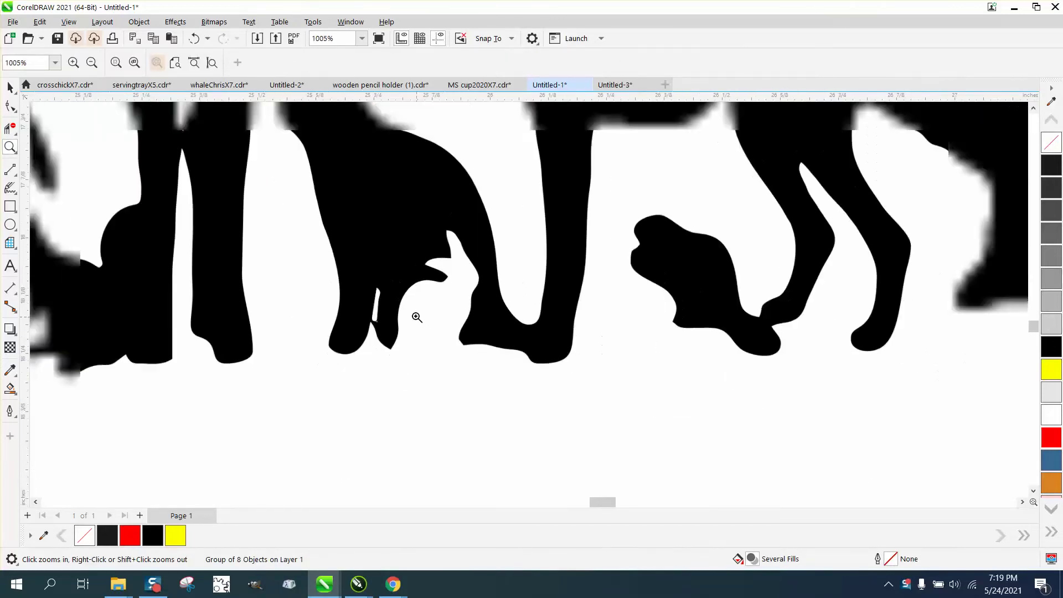
pyautogui.scroll(-3, 468, 329)
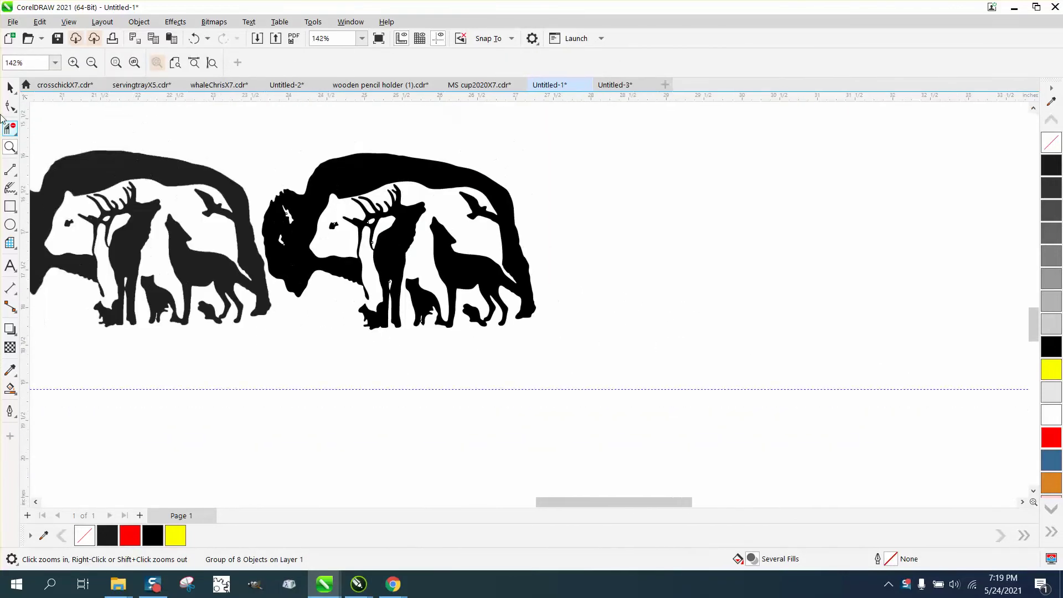
pyautogui.click(10, 87)
pyautogui.click(388, 211)
pyautogui.moveTo(456, 219); pyautogui.dragTo(509, 224)
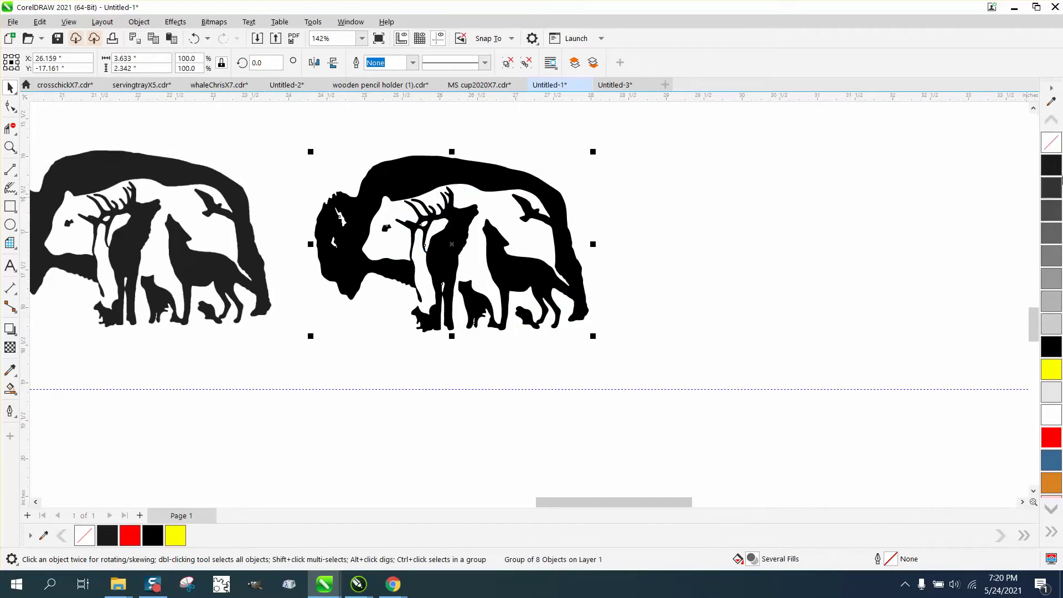
pyautogui.click(1057, 145)
pyautogui.rightClick(1053, 164)
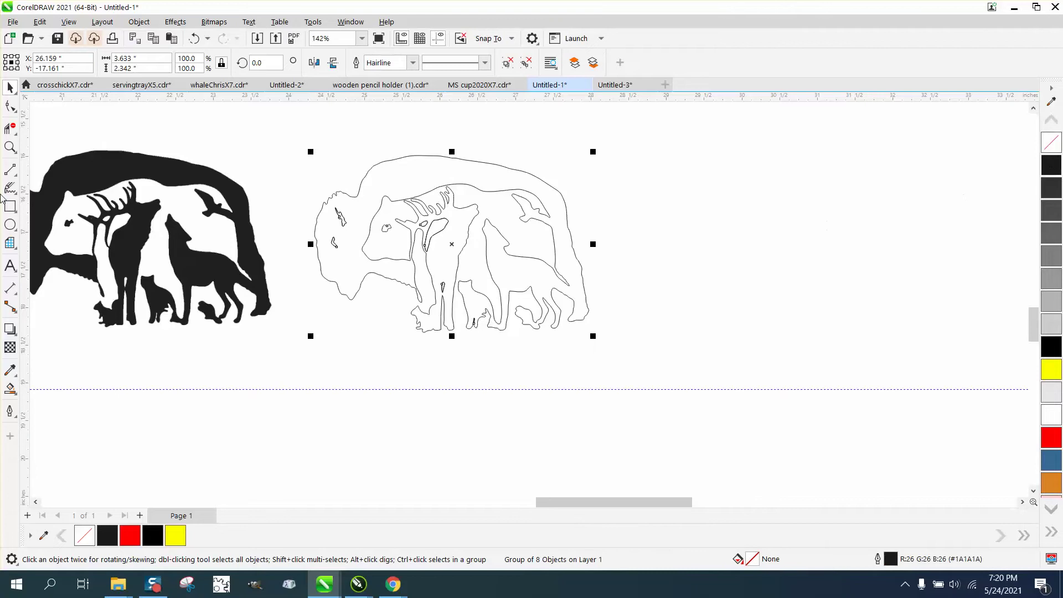
# Draw a straight line about 0.17 inches long across the join between the small cat and the wolf's front foot.
pyautogui.click(10, 146)
pyautogui.moveTo(555, 341); pyautogui.dragTo(554, 339)
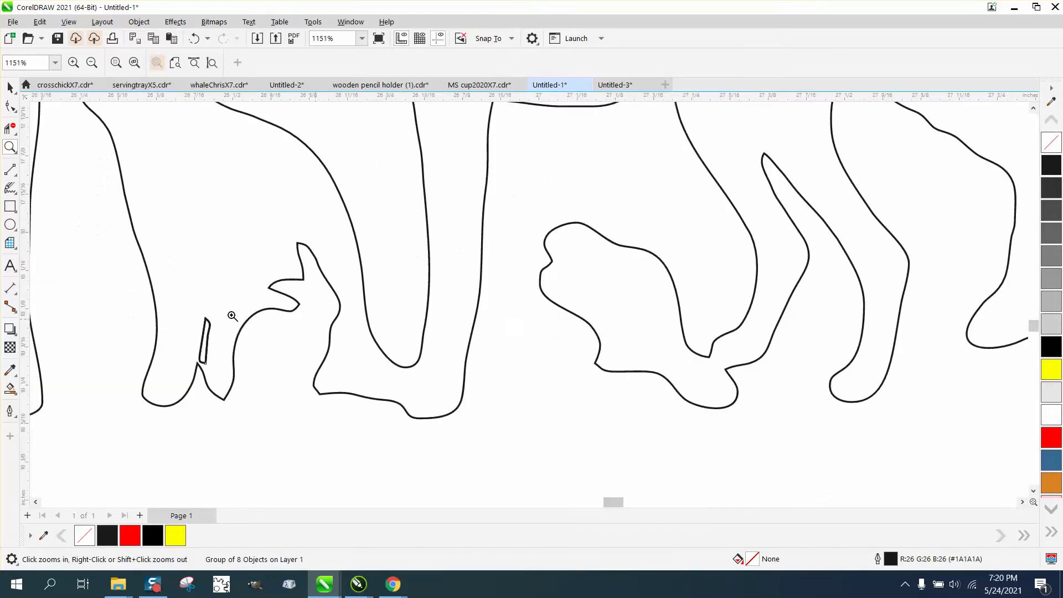
pyautogui.click(10, 169)
pyautogui.moveTo(408, 326); pyautogui.dragTo(393, 429)
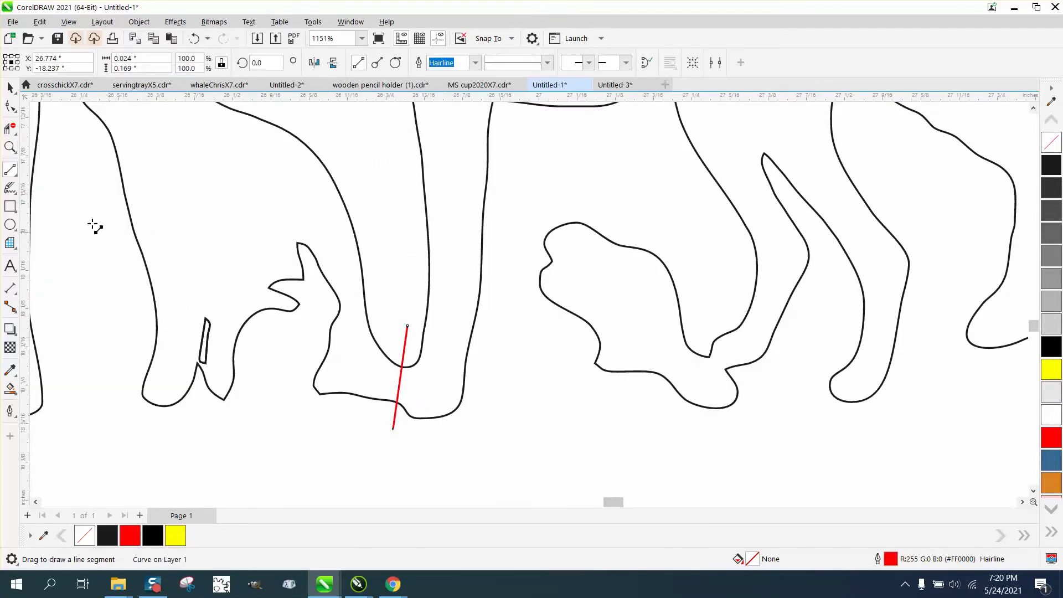
# Remove the small cat's outline from the traced buffalo up to the dividing line with Virtual Segment Delete.
pyautogui.click(13, 131)
pyautogui.click(61, 158)
pyautogui.moveTo(334, 151); pyautogui.dragTo(180, 375)
pyautogui.scroll(-1, 342, 287)
pyautogui.scroll(-10, 385, 285)
pyautogui.scroll(-3, 383, 301)
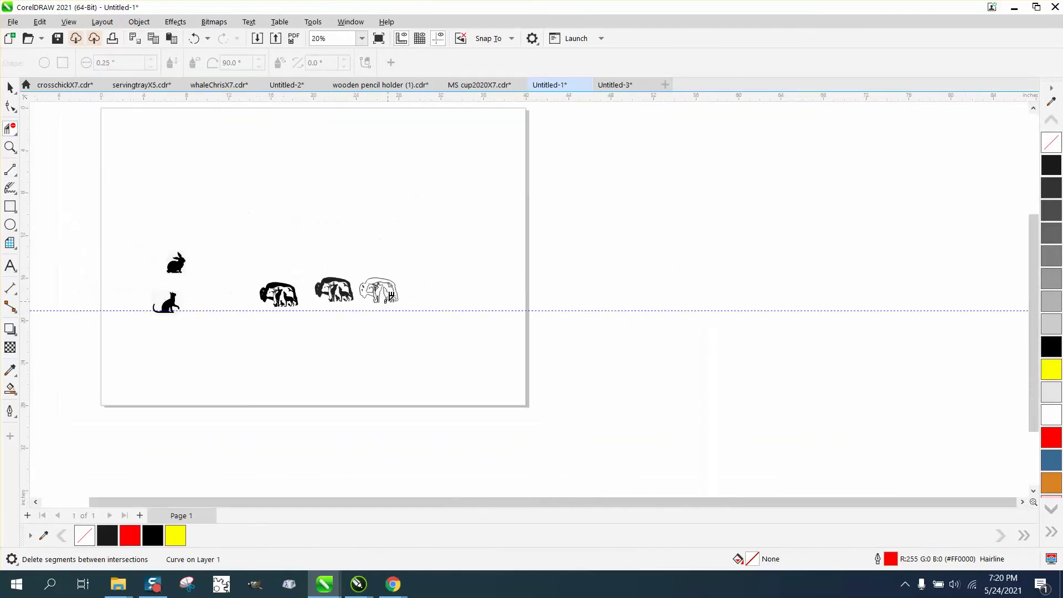
# Move the cat bitmap to the right of the outlined buffalo.
pyautogui.click(10, 87)
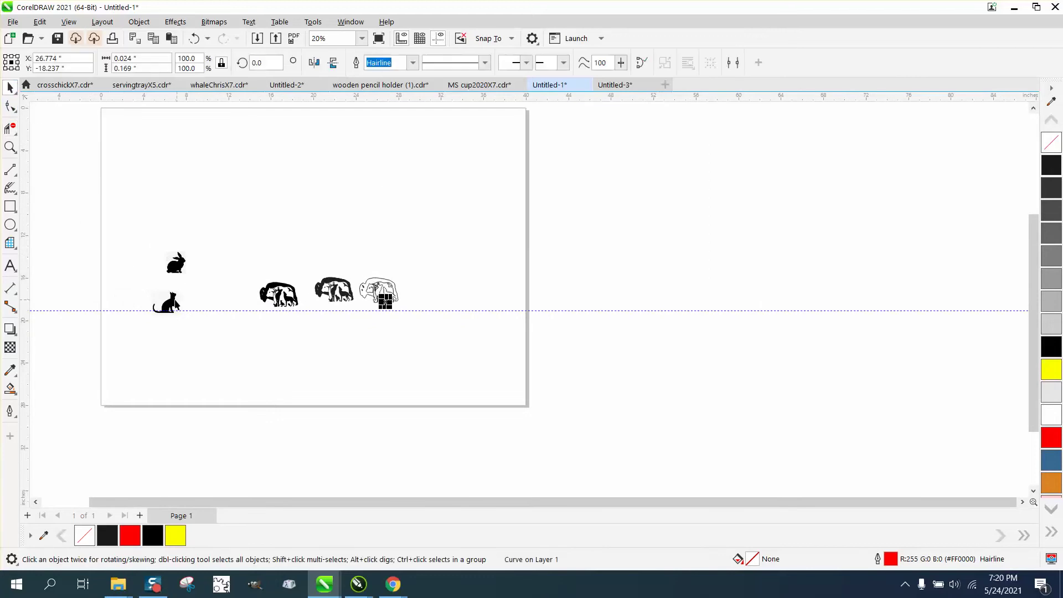
pyautogui.moveTo(172, 303)
pyautogui.mouseDown()
pyautogui.moveTo(390, 310)
pyautogui.moveTo(430, 291)
pyautogui.mouseUp()
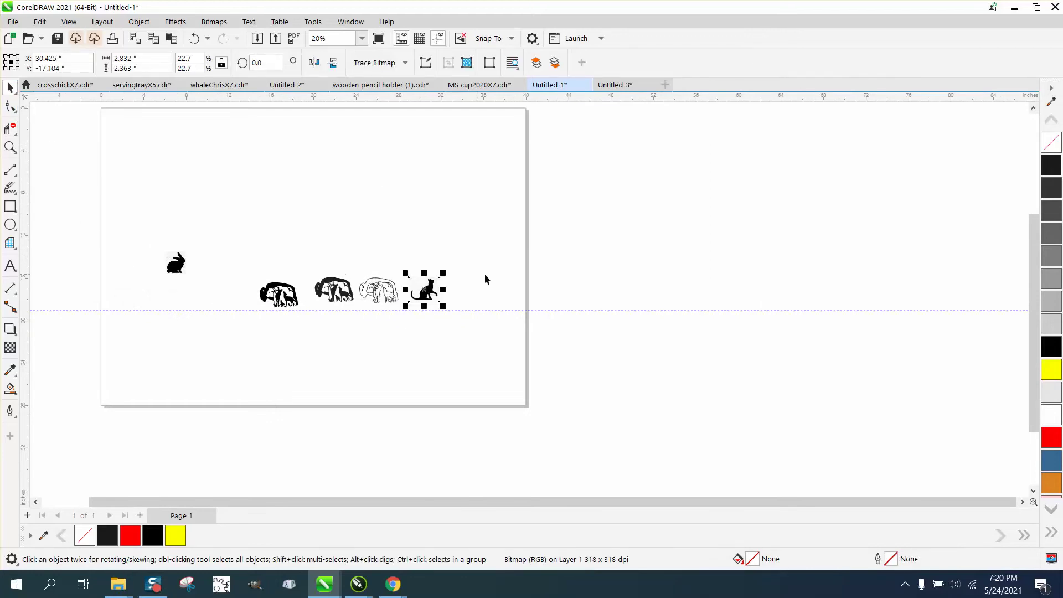
pyautogui.click(10, 147)
pyautogui.moveTo(365, 284); pyautogui.dragTo(457, 318)
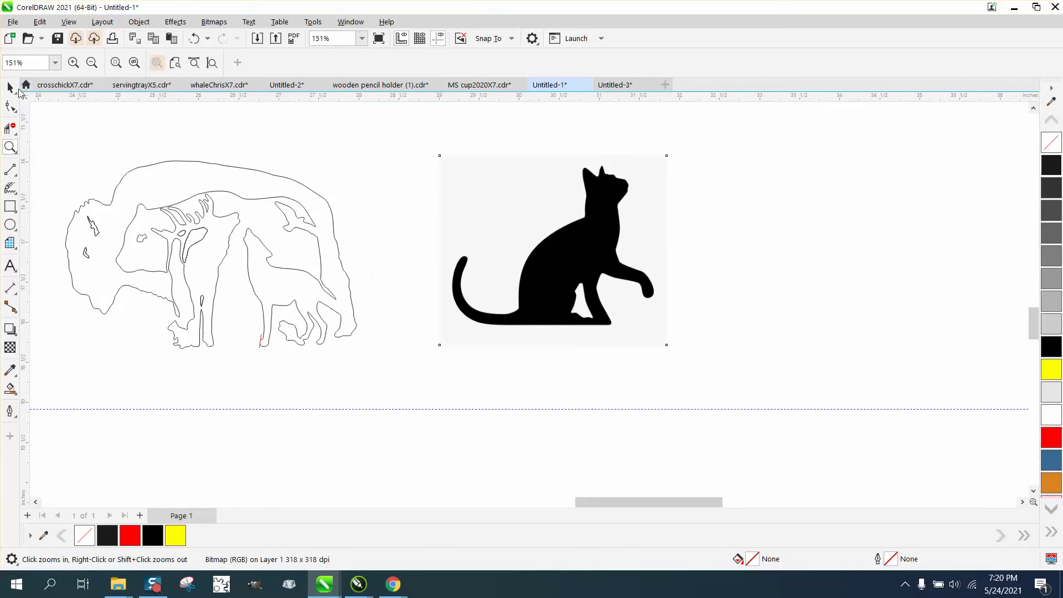
# Trace the cat bitmap with the Clipart outline trace and move the traced group to the right of the original.
pyautogui.click(565, 256)
pyautogui.scroll(-2, 560, 257)
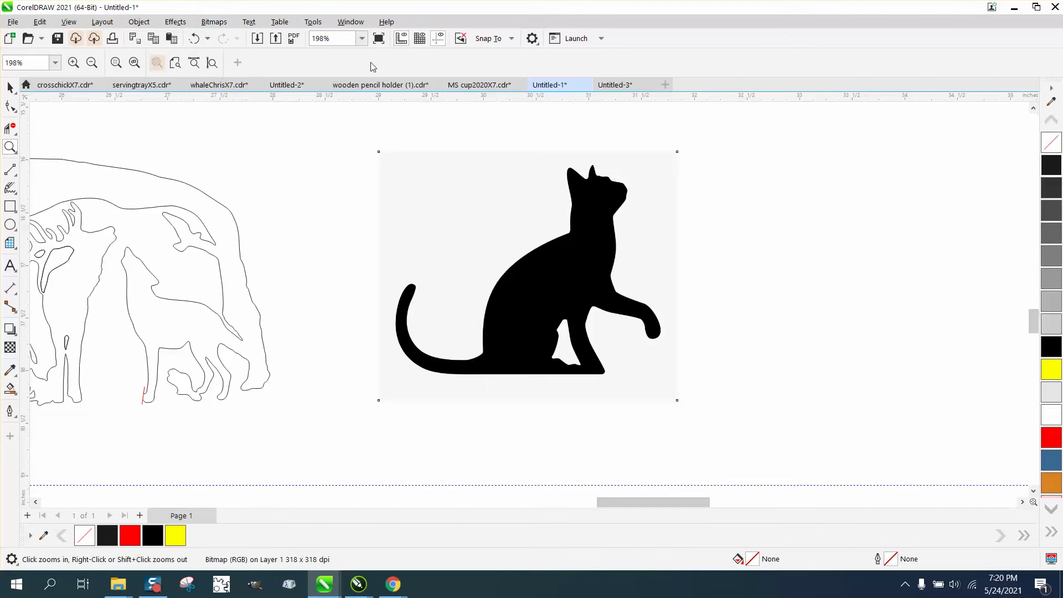
pyautogui.scroll(3, 444, 173)
pyautogui.scroll(-2, 444, 172)
pyautogui.click(10, 87)
pyautogui.click(561, 312)
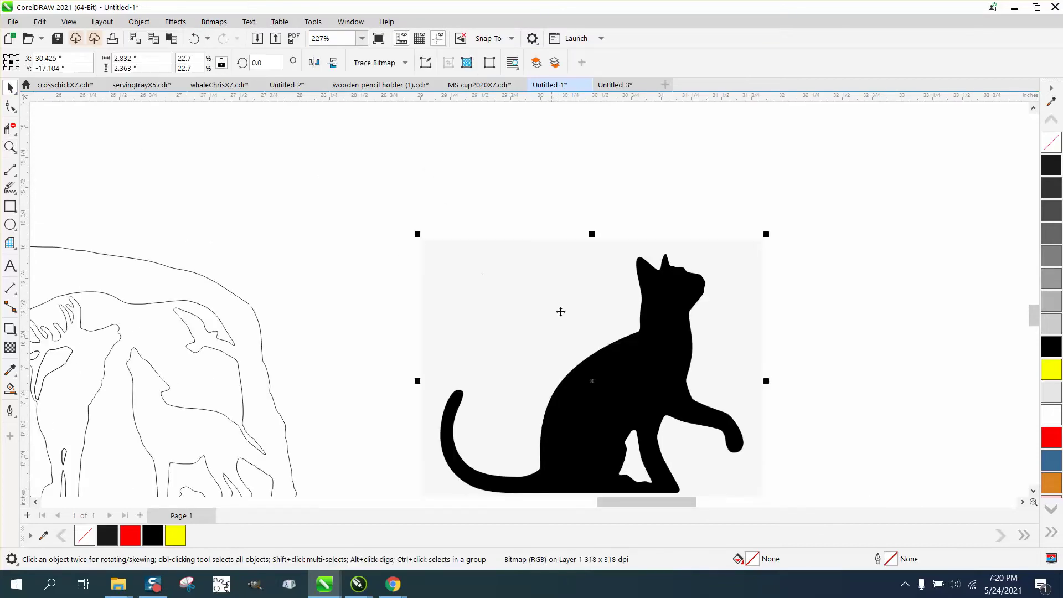
pyautogui.click(380, 63)
pyautogui.moveTo(386, 113)
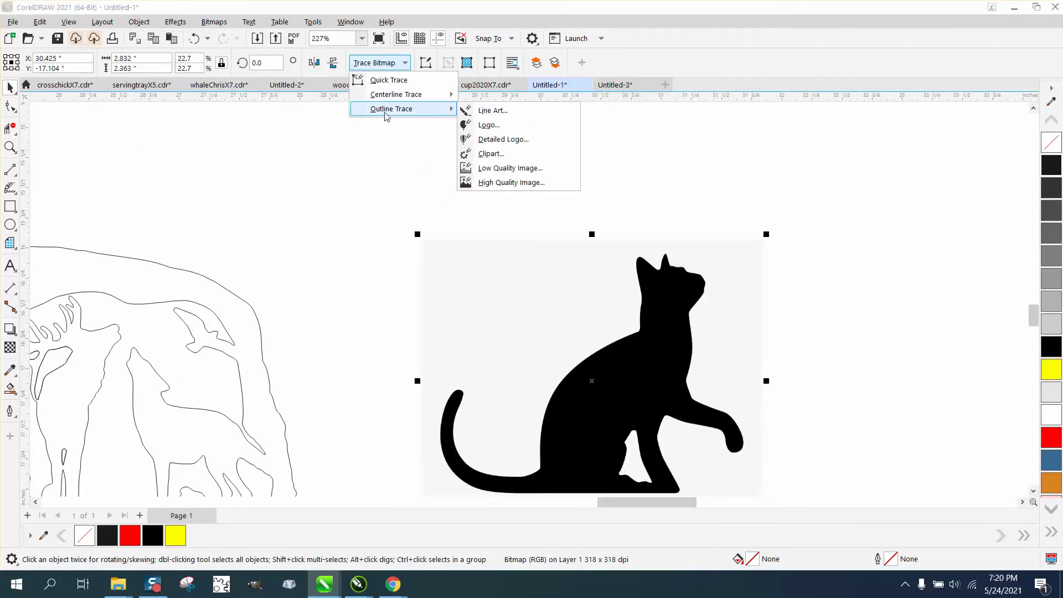
pyautogui.click(486, 155)
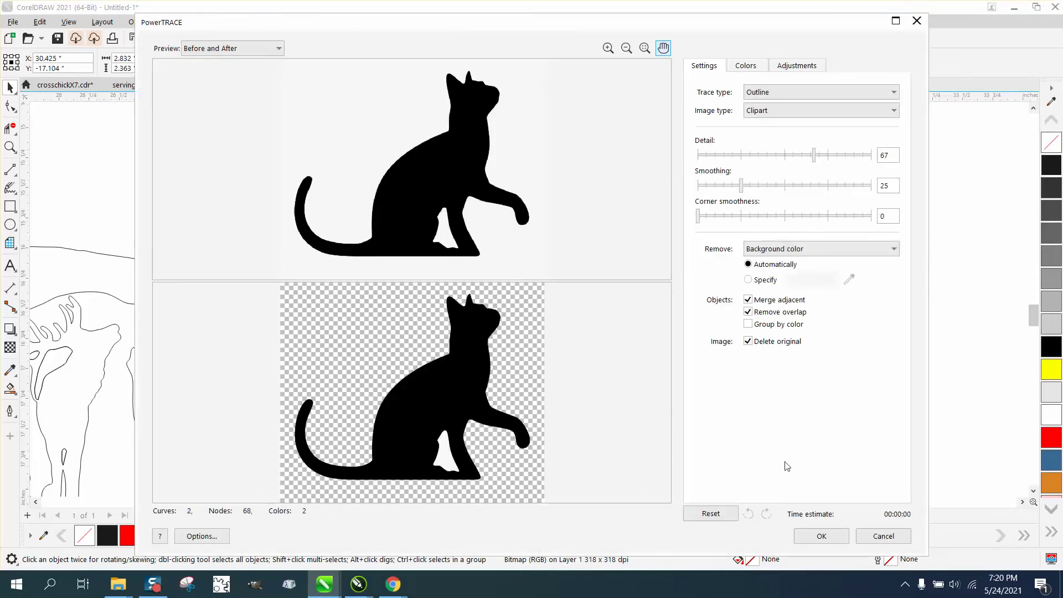
pyautogui.click(826, 540)
pyautogui.scroll(-2, 549, 324)
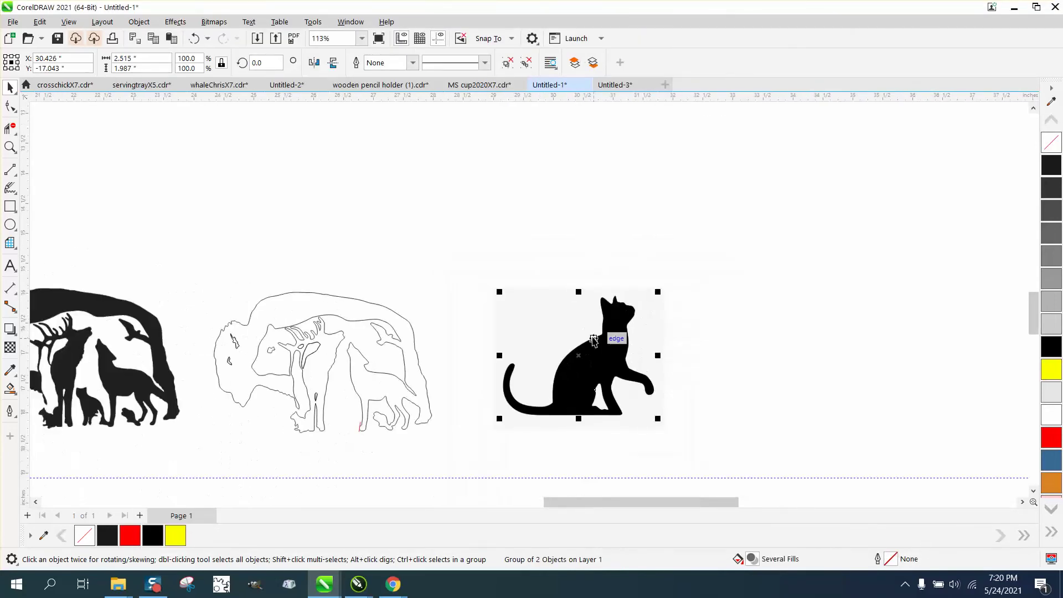
pyautogui.moveTo(597, 342)
pyautogui.mouseDown()
pyautogui.moveTo(769, 346)
pyautogui.moveTo(827, 332)
pyautogui.mouseUp()
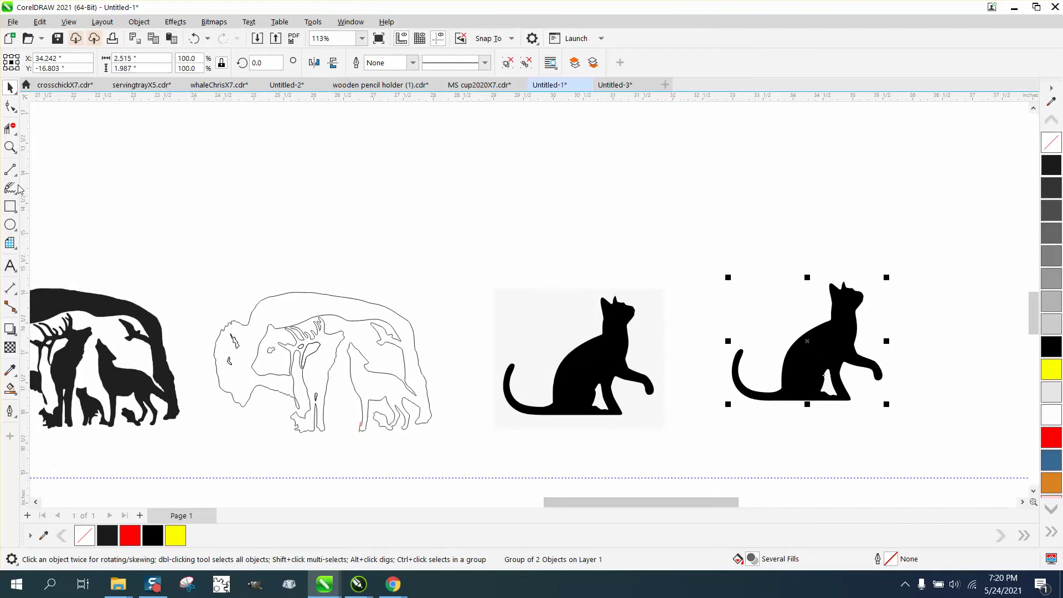
# Draw a rectangle about 3.36 by 2.87 inches around the traced cat and fill it with yellow.
pyautogui.click(10, 206)
pyautogui.moveTo(713, 260); pyautogui.dragTo(914, 430)
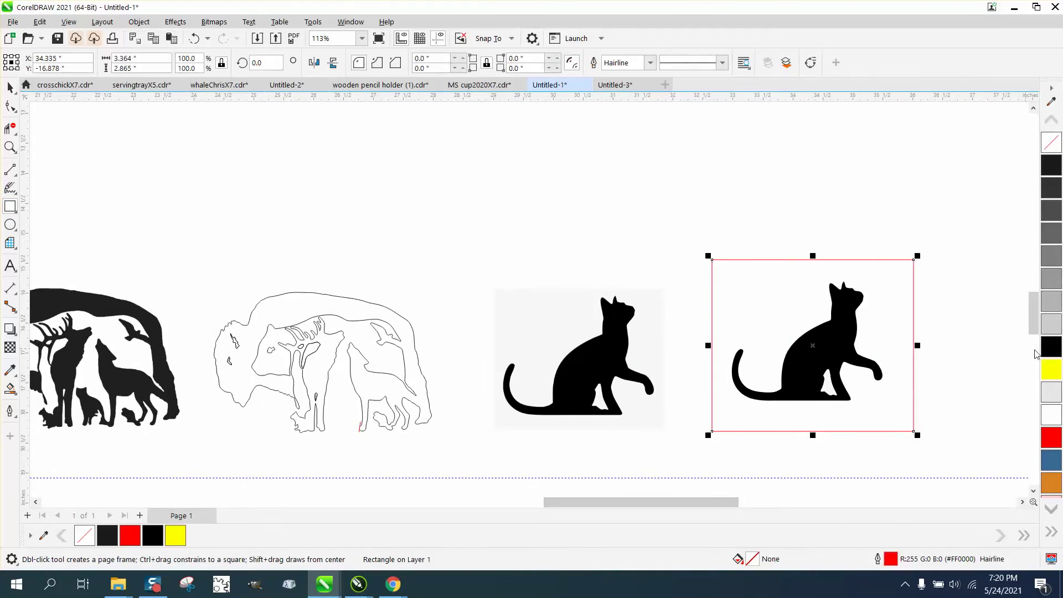
pyautogui.click(1051, 369)
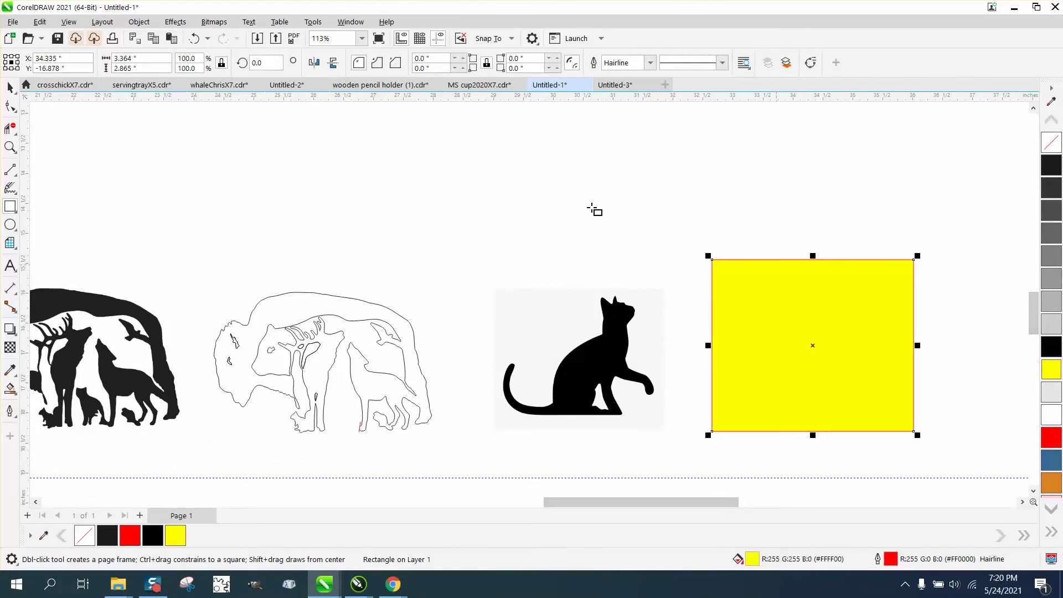
# Send the yellow rectangle to the back of the page, behind the traced cat, and deselect it.
pyautogui.click(152, 24)
pyautogui.moveTo(219, 233)
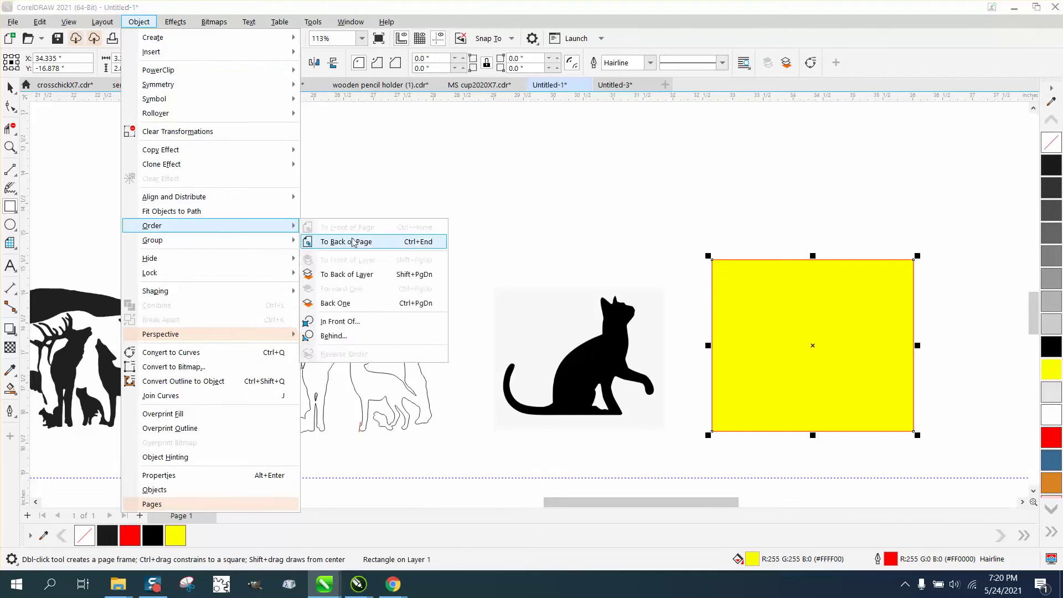
pyautogui.click(350, 242)
pyautogui.click(8, 85)
pyautogui.press('Escape')
# Ungroup all objects of the traced cat and deselect them.
pyautogui.click(844, 320)
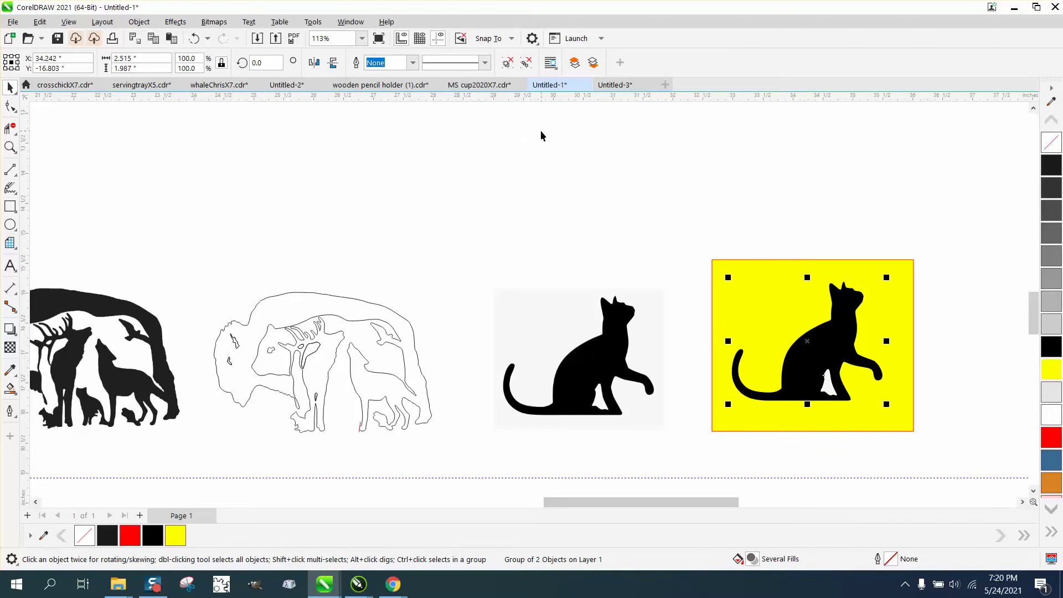
pyautogui.click(139, 22)
pyautogui.moveTo(177, 250)
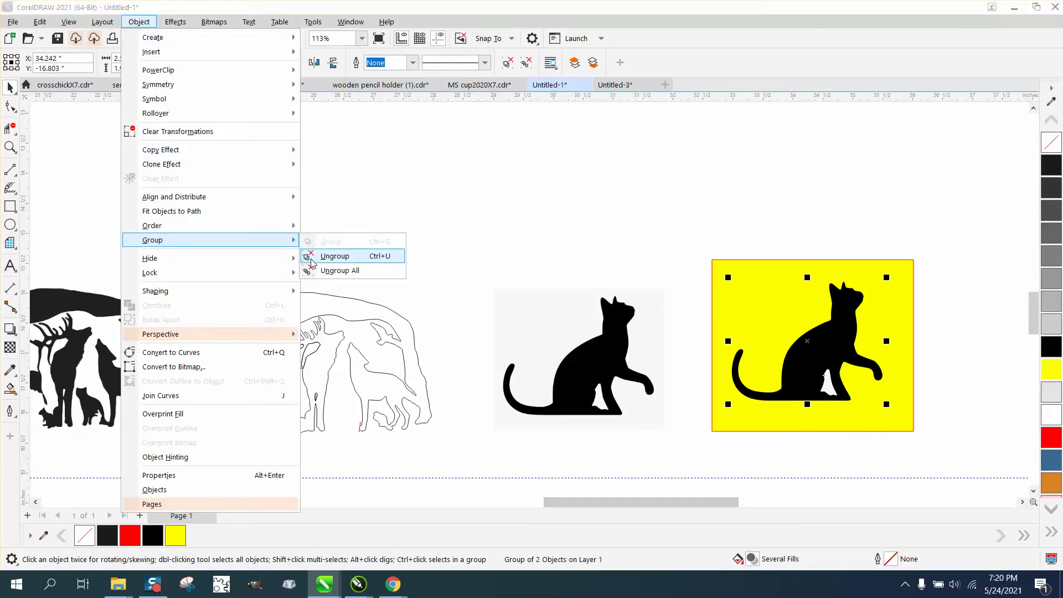
pyautogui.click(315, 269)
pyautogui.click(336, 227)
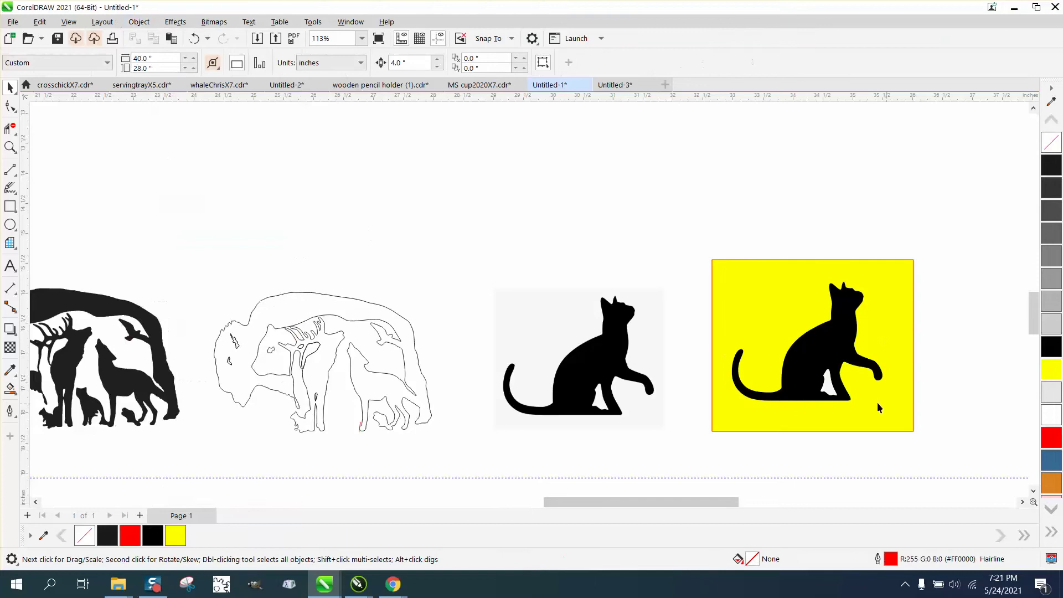
# Delete the light-grey background piece between the traced cat's front and hind legs.
pyautogui.click(834, 390)
pyautogui.press('XF86Calculator')
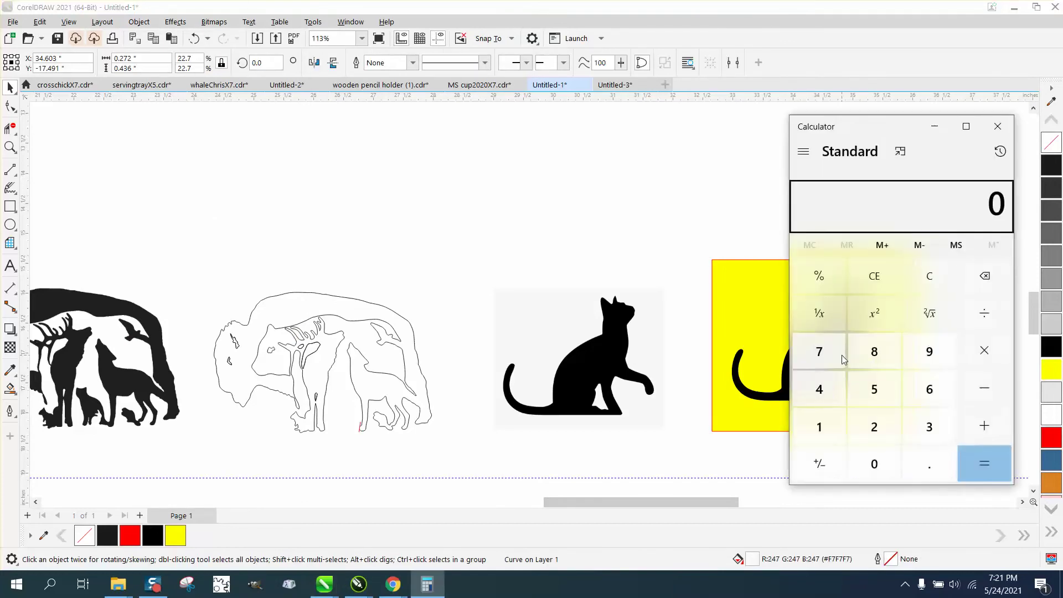
pyautogui.click(997, 126)
pyautogui.click(940, 209)
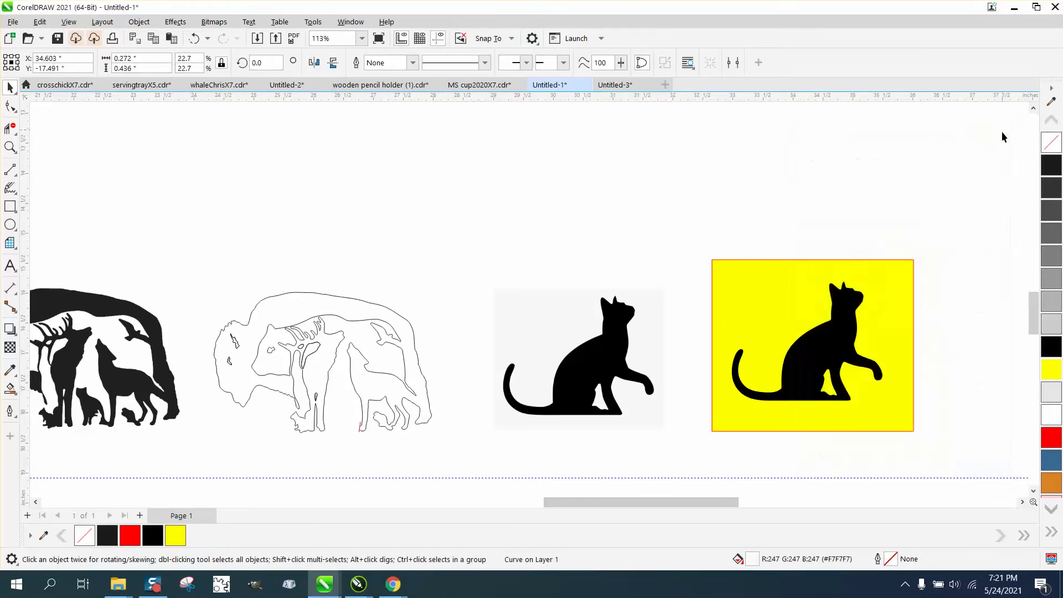
# Move the black traced cat off the yellow rectangle to above the cat bitmap and mirror it horizontally.
pyautogui.click(841, 324)
pyautogui.moveTo(840, 324); pyautogui.dragTo(492, 179)
pyautogui.click(314, 62)
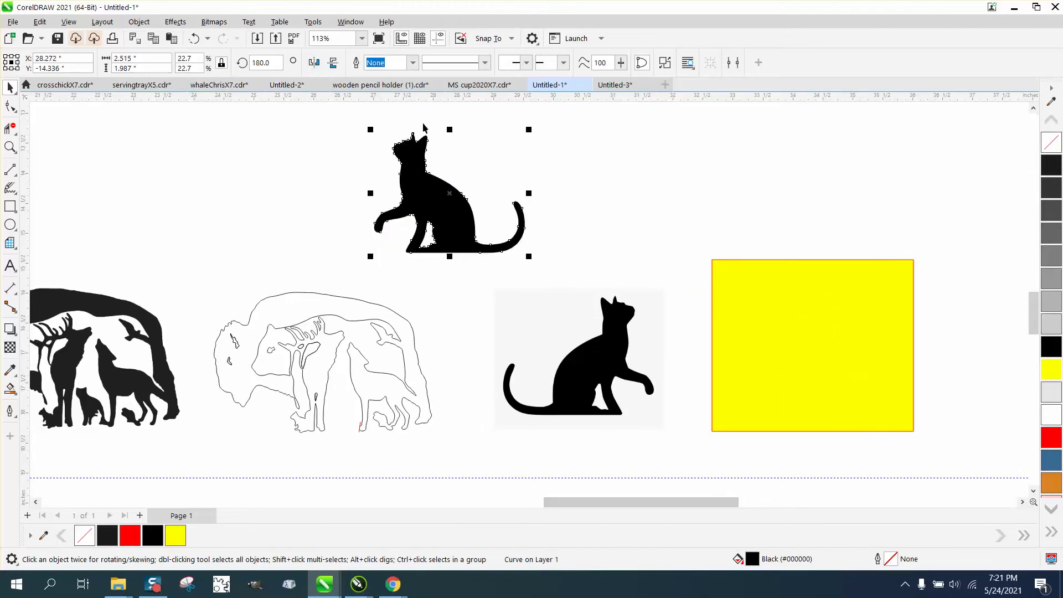
# Scale the mirrored cat down to about 1.26 by 0.99 inches and delete the original cat bitmap.
pyautogui.moveTo(527, 132); pyautogui.dragTo(453, 185)
pyautogui.moveTo(411, 244); pyautogui.dragTo(449, 222)
pyautogui.scroll(-1, 504, 211)
pyautogui.click(568, 292)
pyautogui.press('Delete')
# Move the rabbit bitmap beside the cat and trace it with the Clipart outline trace.
pyautogui.scroll(-2, 572, 291)
pyautogui.scroll(-1, 413, 307)
pyautogui.moveTo(107, 262); pyautogui.dragTo(515, 245)
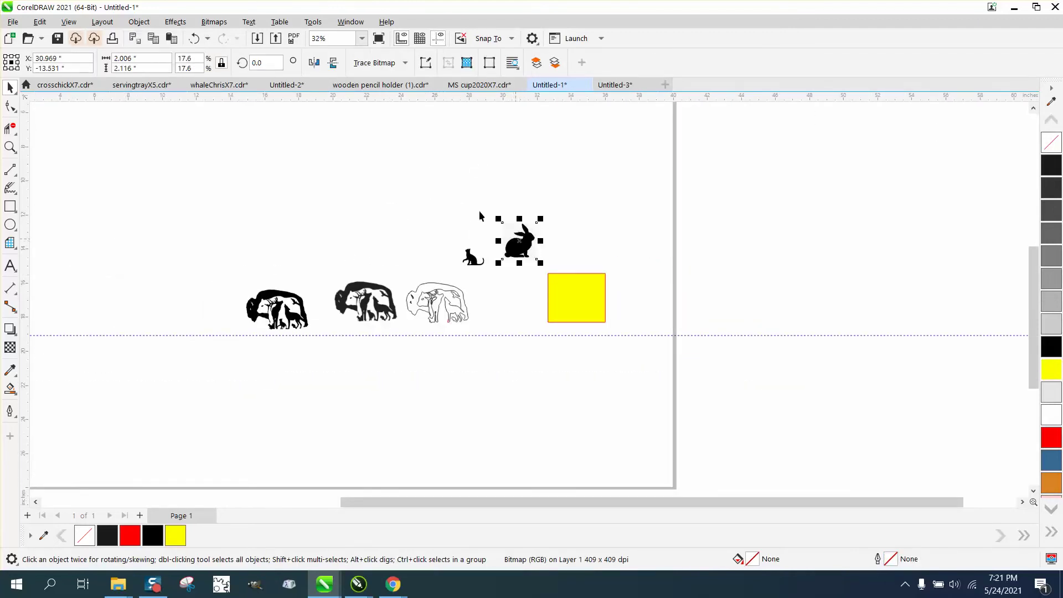
pyautogui.click(406, 62)
pyautogui.moveTo(407, 108)
pyautogui.click(493, 154)
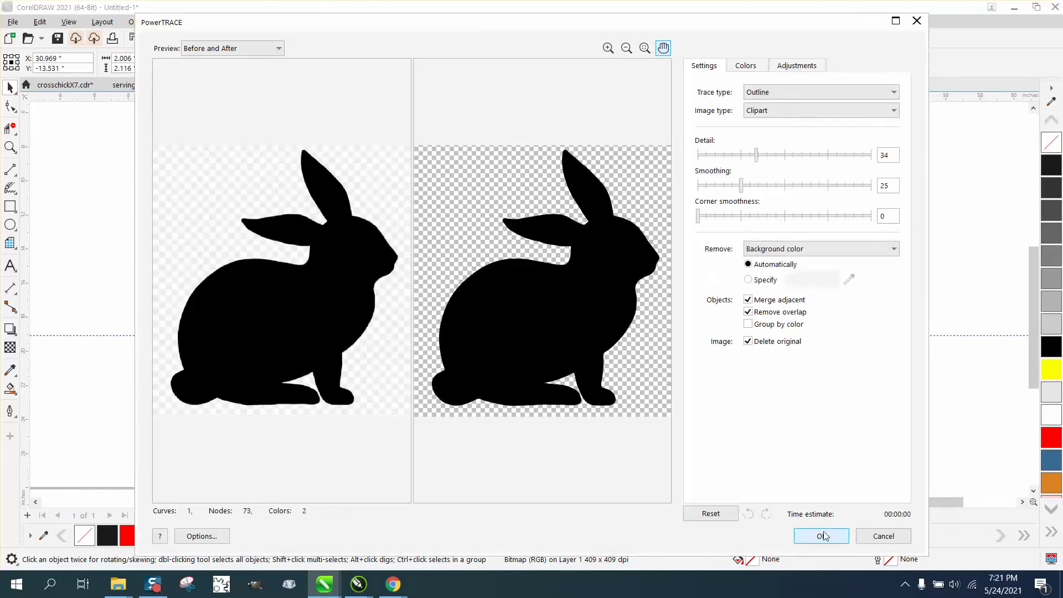
pyautogui.click(822, 537)
# Move the traced rabbit aside and delete the original rabbit left behind it.
pyautogui.moveTo(523, 239); pyautogui.dragTo(567, 240)
pyautogui.moveTo(477, 213); pyautogui.dragTo(472, 300)
pyautogui.click(524, 246)
pyautogui.press('Delete')
pyautogui.click(563, 240)
# Place the cat between the legs of the buffalo outline and scale it down to about 0.79 by 0.63 inches.
pyautogui.moveTo(472, 260); pyautogui.dragTo(498, 357)
pyautogui.click(10, 146)
pyautogui.click(13, 87)
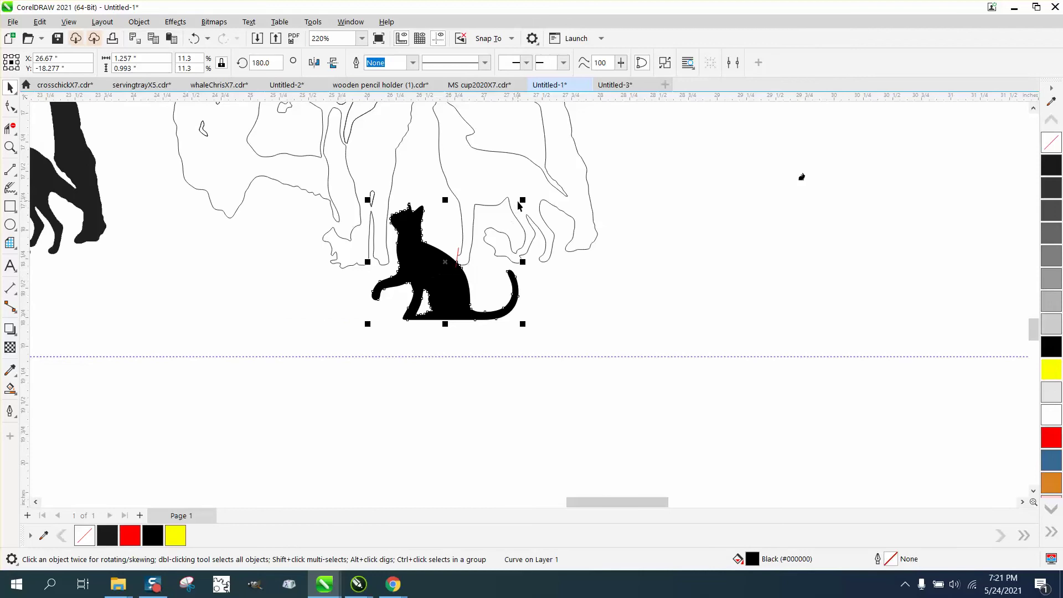
pyautogui.moveTo(524, 200); pyautogui.dragTo(468, 244)
pyautogui.moveTo(428, 289); pyautogui.dragTo(453, 236)
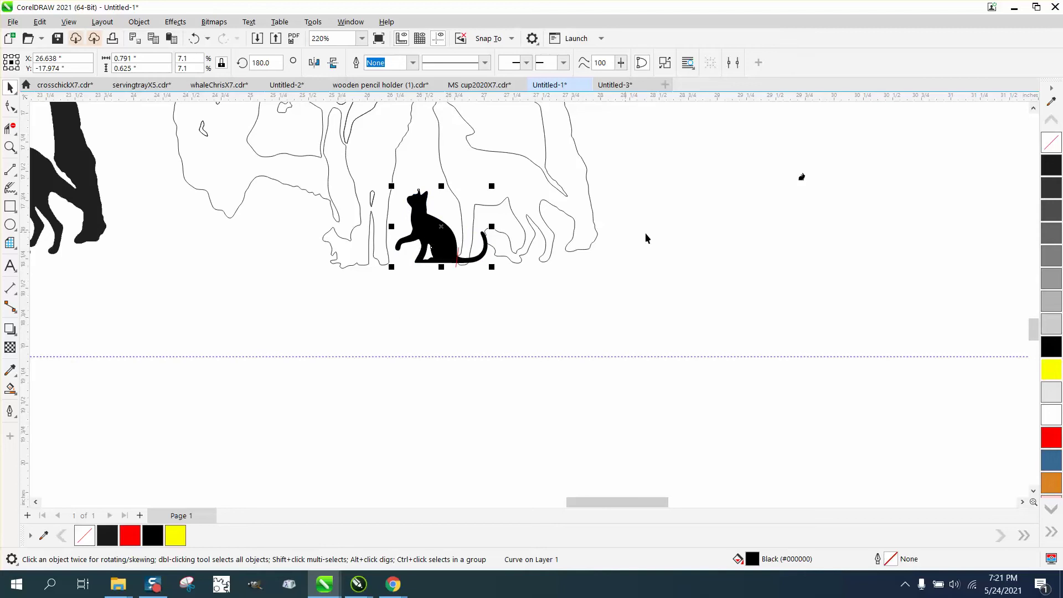
# Bring the small rabbit closer to the buffalo outline and give the cat no fill with a dark #1A1A1A outline.
pyautogui.click(801, 178)
pyautogui.moveTo(799, 180); pyautogui.dragTo(664, 232)
pyautogui.click(463, 244)
pyautogui.click(1051, 143)
pyautogui.rightClick(1052, 167)
# Remove the cat's tail segments that cross the neighbouring leg and animal outlines using Virtual Segment Delete.
pyautogui.click(10, 147)
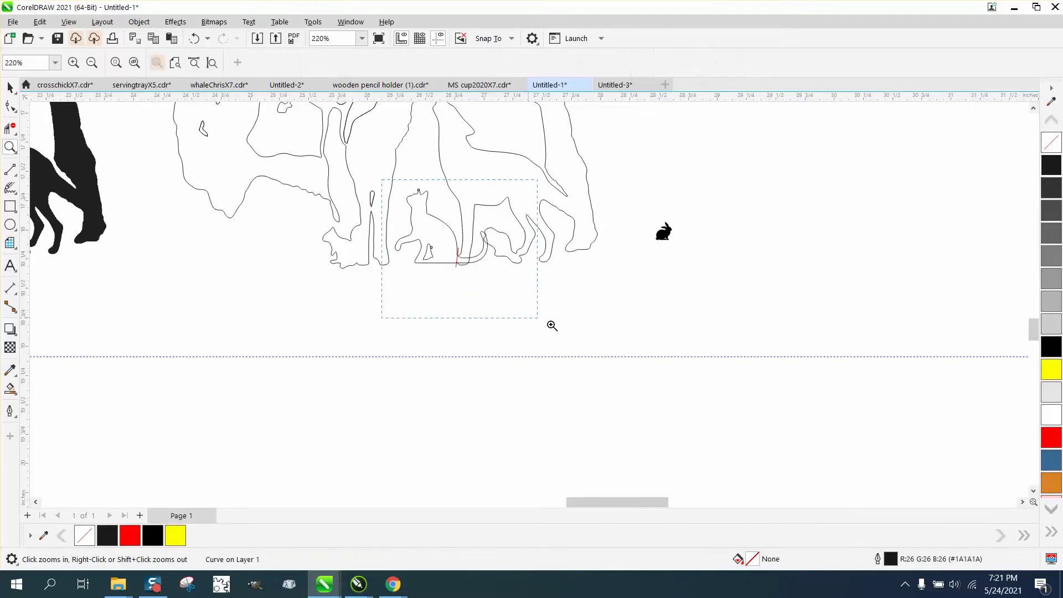
pyautogui.moveTo(598, 341); pyautogui.dragTo(598, 341)
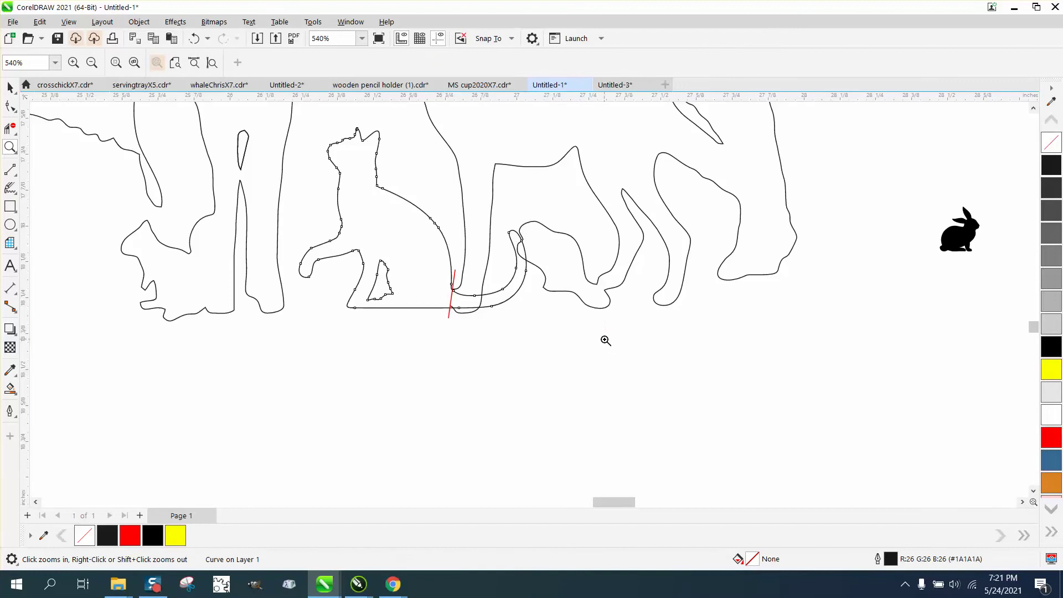
pyautogui.click(9, 126)
pyautogui.click(515, 244)
pyautogui.click(525, 279)
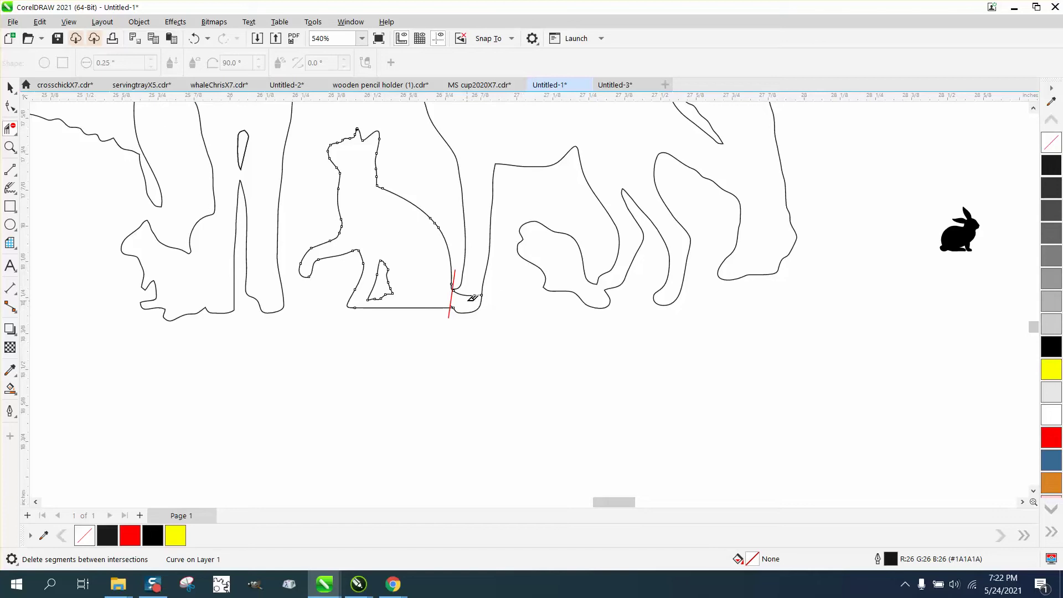
# Delete the short red line crossing the cat's hindquarters.
pyautogui.press('space')
pyautogui.click(455, 270)
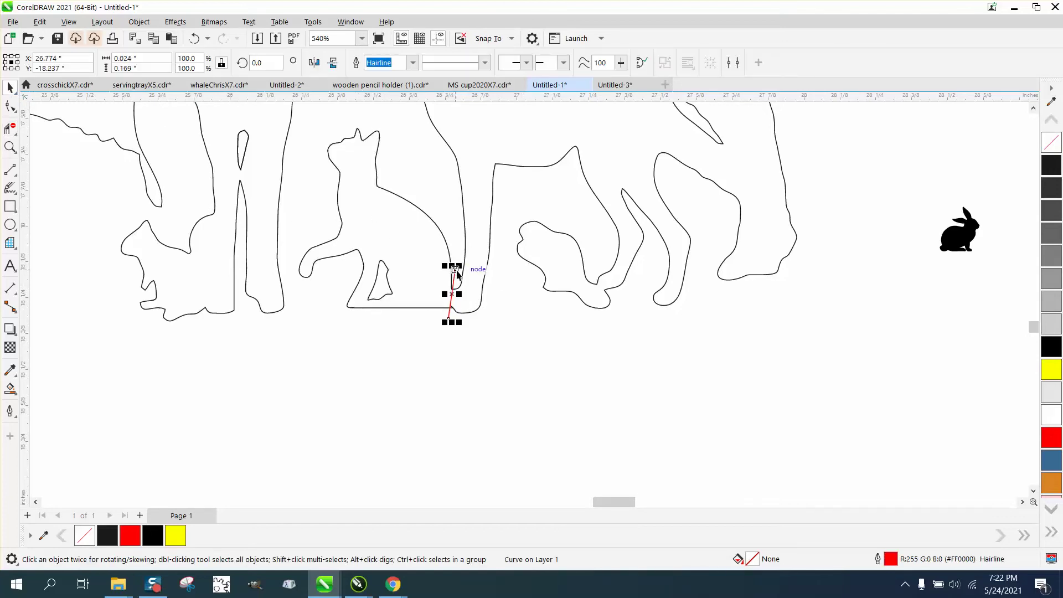
pyautogui.press('Delete')
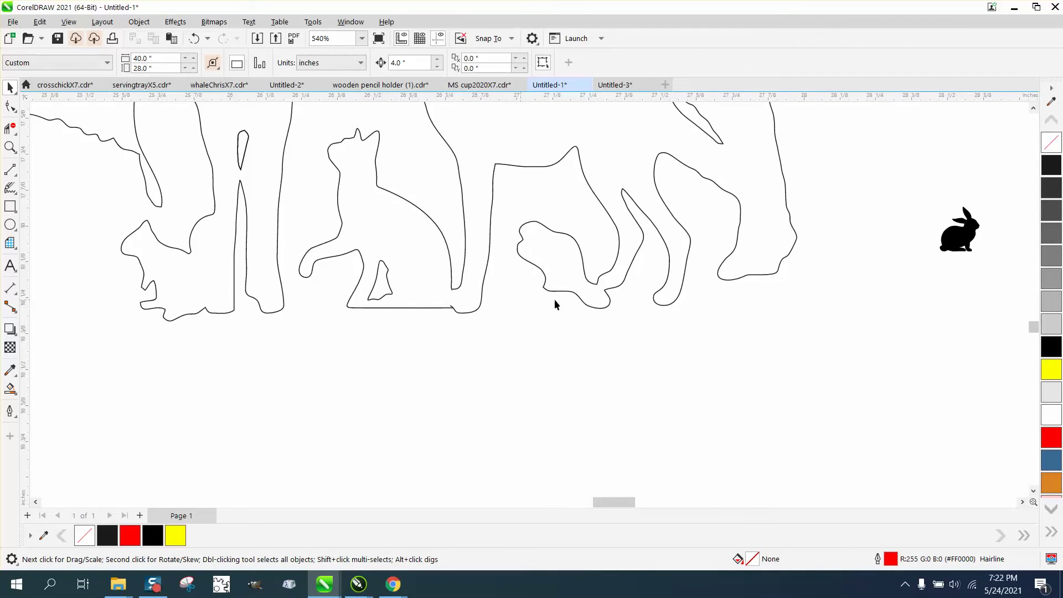
# Set the rabbit below the cat and enlarge the cat outline to about 0.62 by 0.72 inches between the legs.
pyautogui.moveTo(961, 252); pyautogui.dragTo(420, 297)
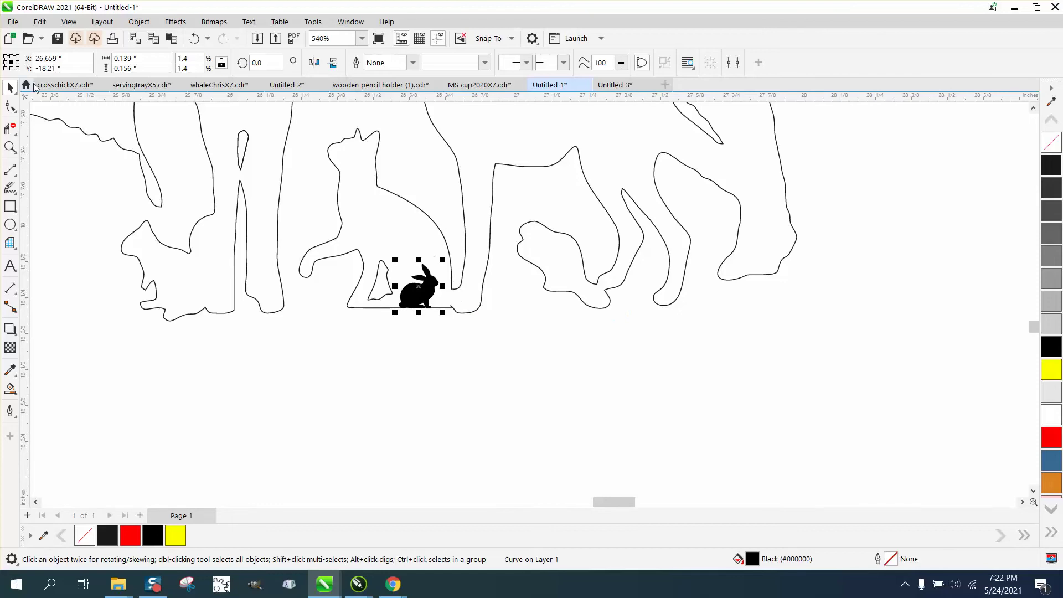
pyautogui.moveTo(426, 290); pyautogui.dragTo(481, 397)
pyautogui.click(449, 258)
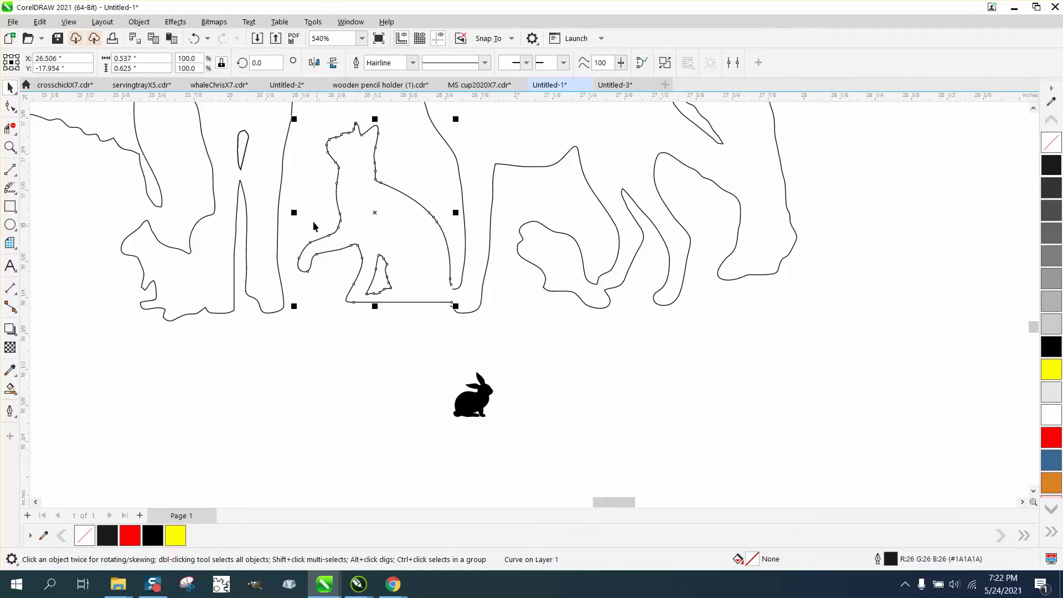
pyautogui.moveTo(294, 306); pyautogui.dragTo(274, 329)
pyautogui.moveTo(370, 233); pyautogui.dragTo(372, 217)
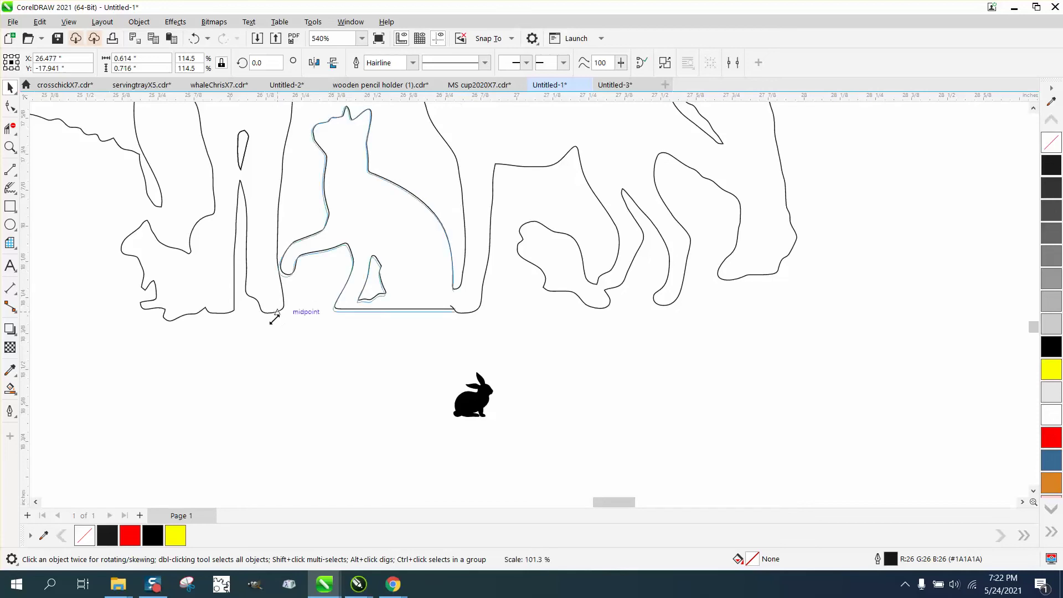
pyautogui.moveTo(273, 319); pyautogui.dragTo(273, 317)
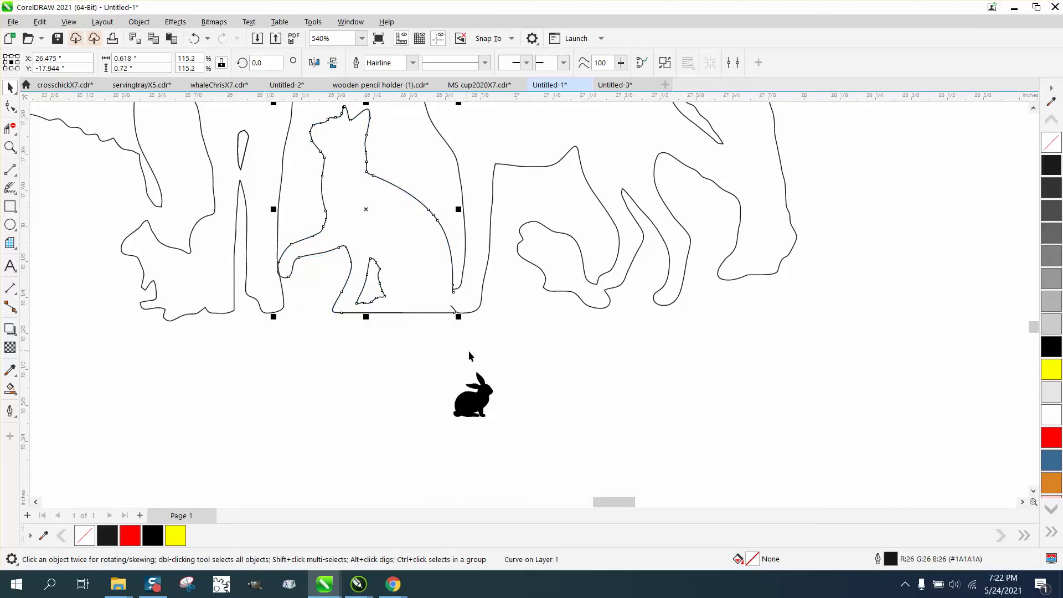
# Place the rabbit on the cat's base line at about 0.20 by 0.23 inches, unfilled with a dark #1A1A1A outline.
pyautogui.moveTo(483, 400); pyautogui.dragTo(419, 300)
pyautogui.moveTo(434, 265); pyautogui.dragTo(456, 235)
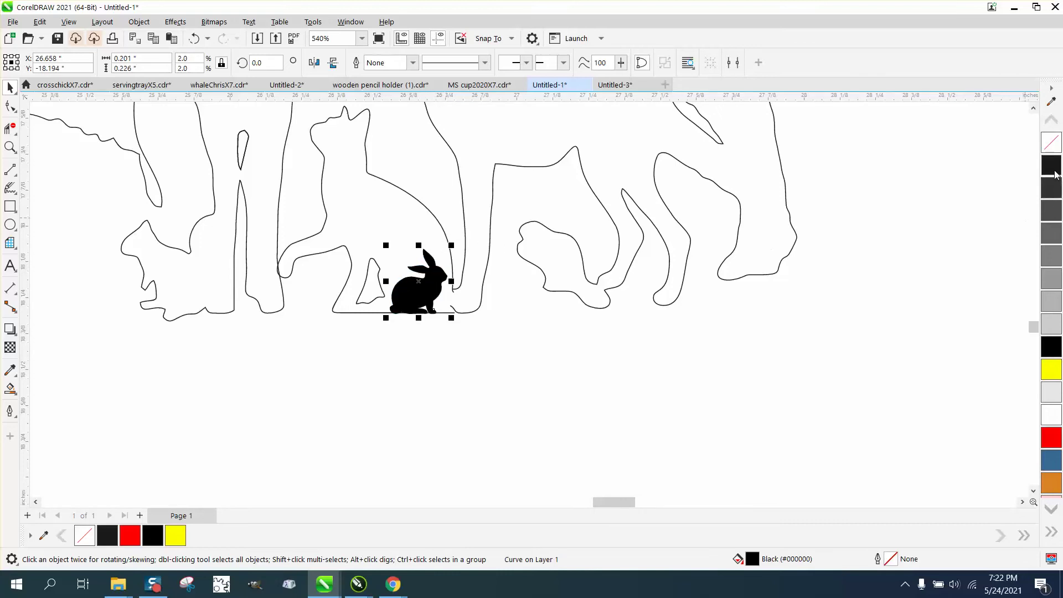
pyautogui.click(1052, 143)
pyautogui.rightClick(1058, 165)
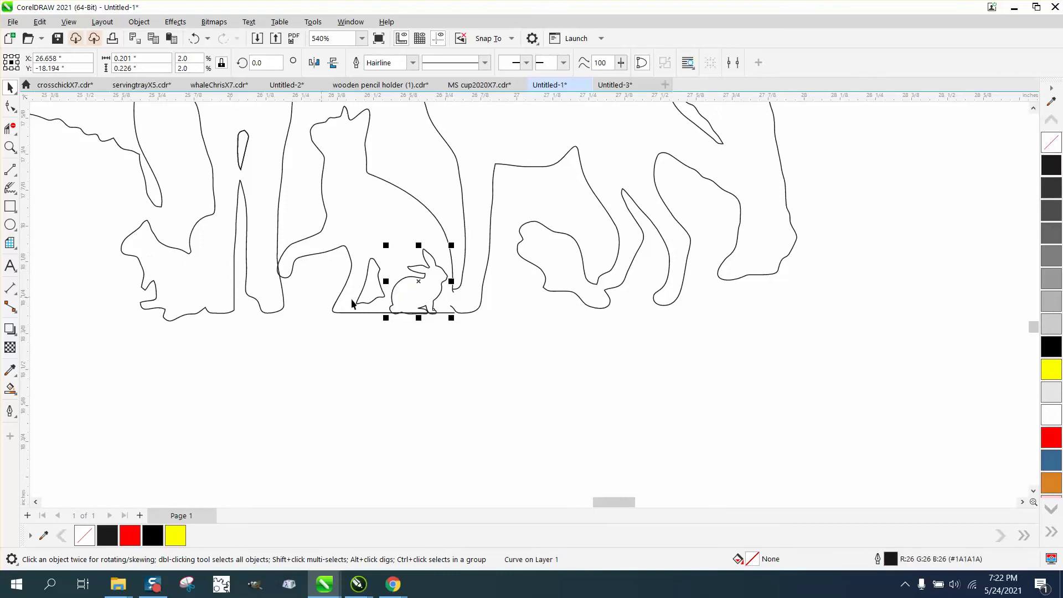
# Try to trim the overhanging curve end where the cat's back meets the leg with Virtual Segment Delete.
pyautogui.click(10, 147)
pyautogui.moveTo(375, 240); pyautogui.dragTo(562, 372)
pyautogui.click(8, 130)
pyautogui.click(480, 249)
pyautogui.click(194, 38)
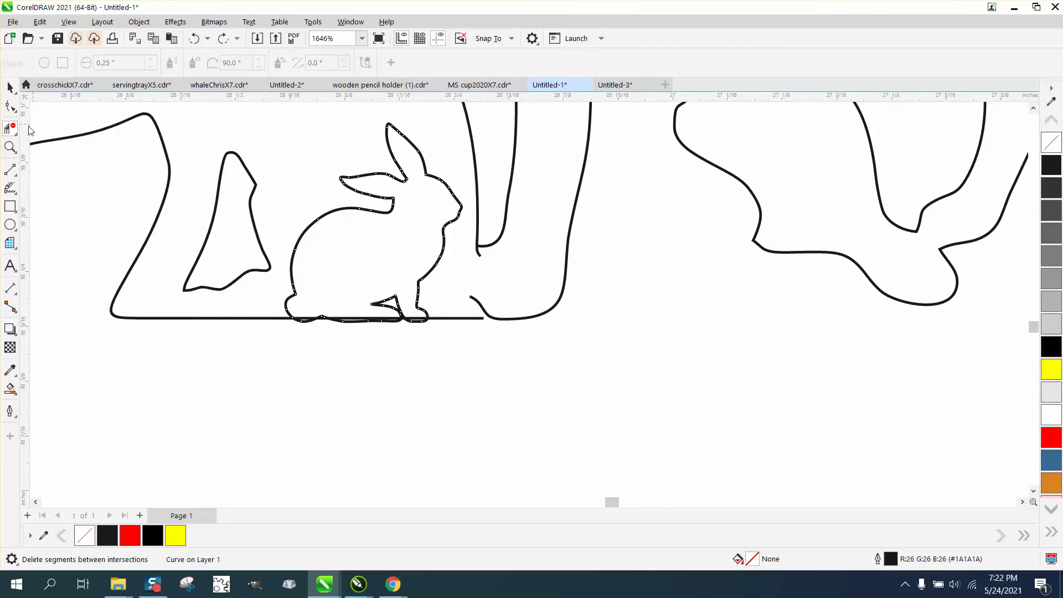
# Ungroup the buffalo outline so its leg curve can be edited separately.
pyautogui.click(10, 146)
pyautogui.moveTo(475, 228); pyautogui.dragTo(530, 288)
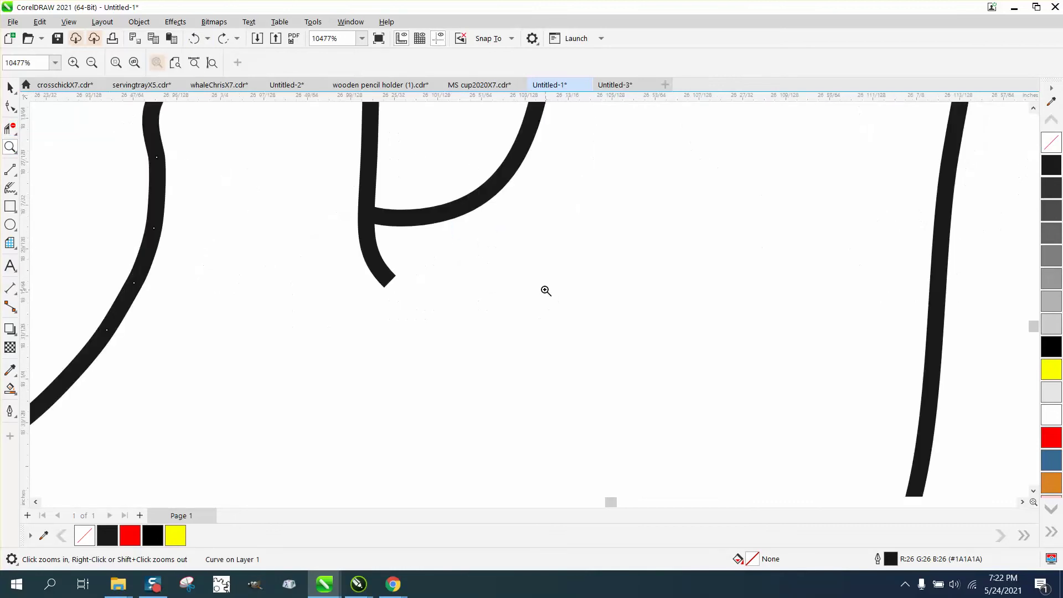
pyautogui.click(10, 106)
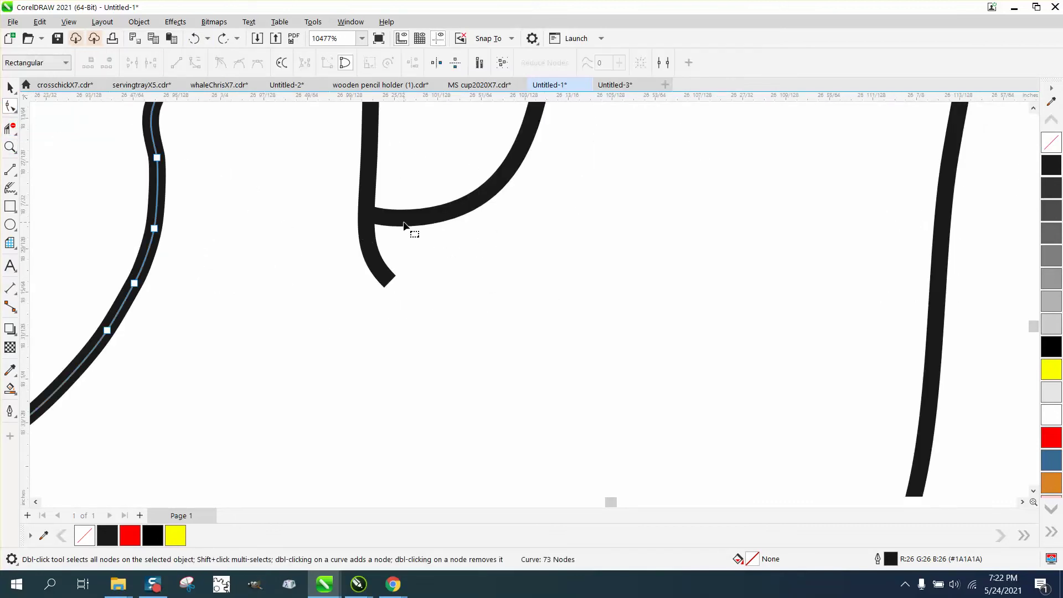
pyautogui.click(9, 87)
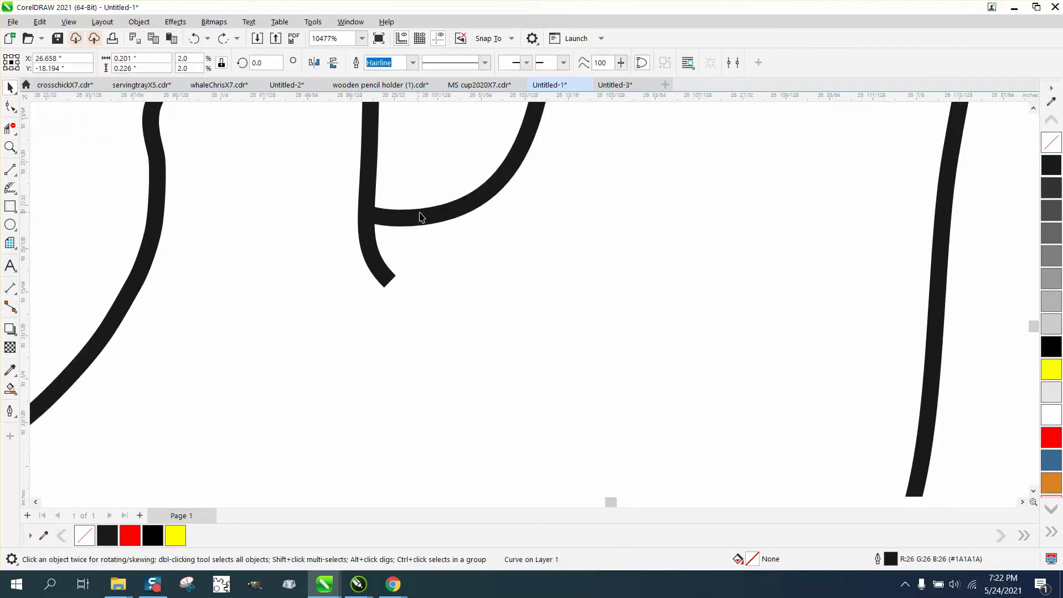
pyautogui.click(139, 22)
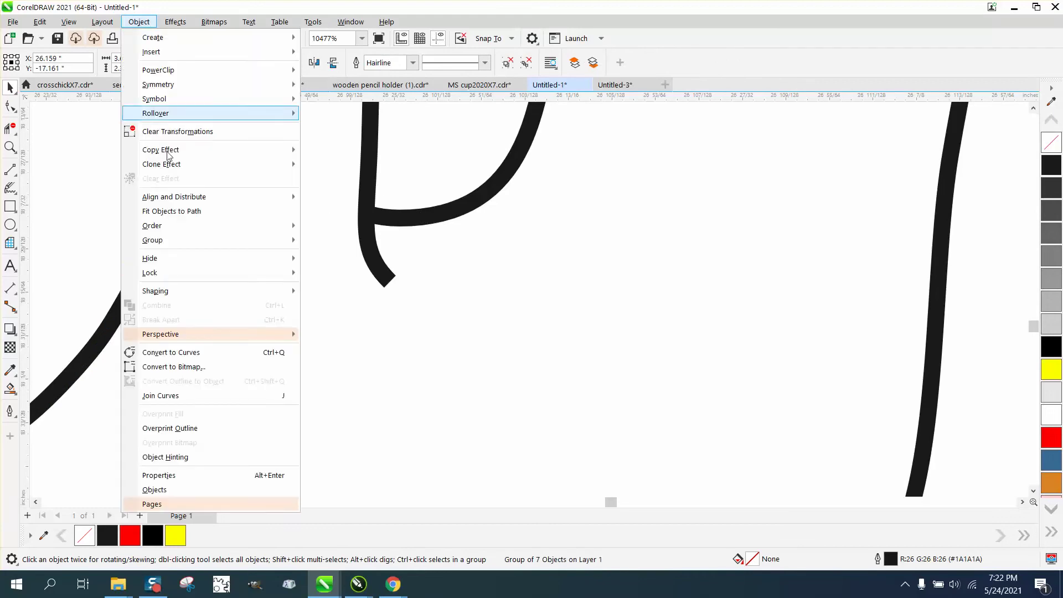
pyautogui.moveTo(190, 245)
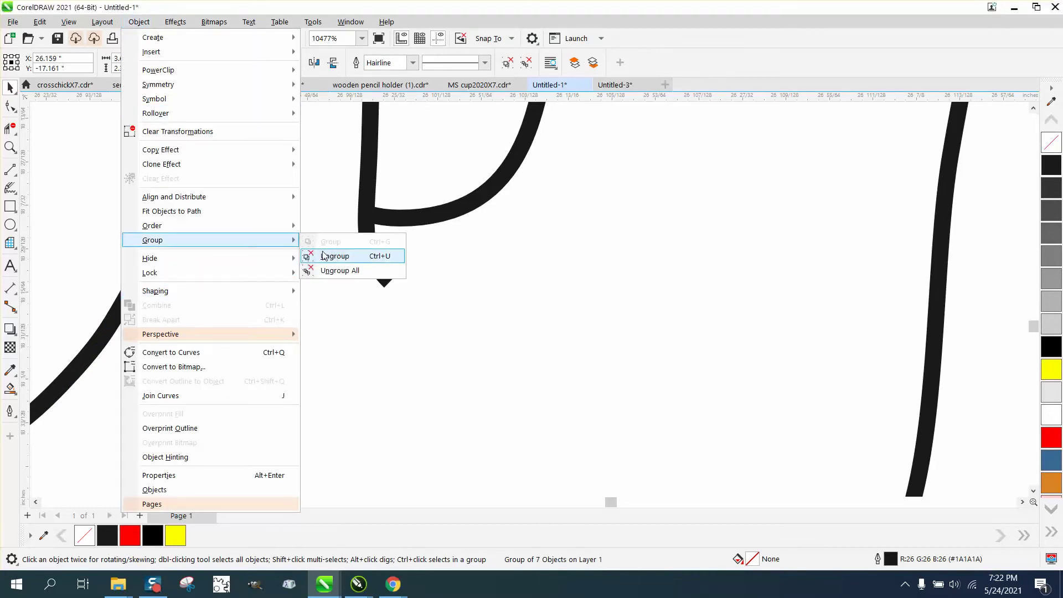
pyautogui.click(333, 255)
# Extend the leg curve's end node past the cat's back line and trim both overhanging ends.
pyautogui.click(14, 107)
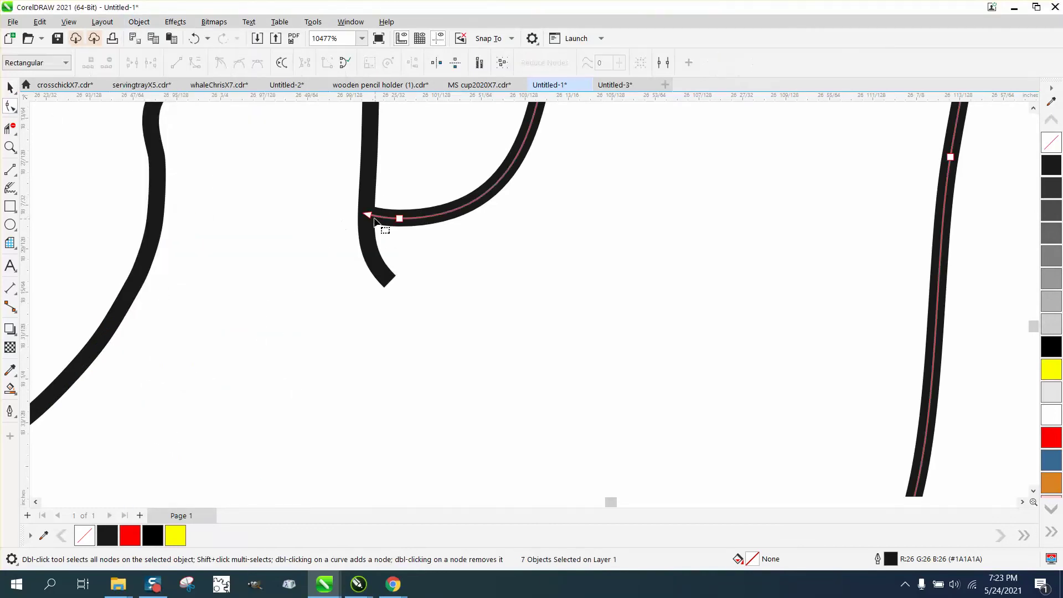
pyautogui.moveTo(368, 215); pyautogui.dragTo(346, 213)
pyautogui.click(10, 128)
pyautogui.click(366, 264)
pyautogui.click(349, 220)
# Extend the cat's base line to the node at the bottom of the foot curve and trim the foot's leftover stub.
pyautogui.scroll(-2, 488, 302)
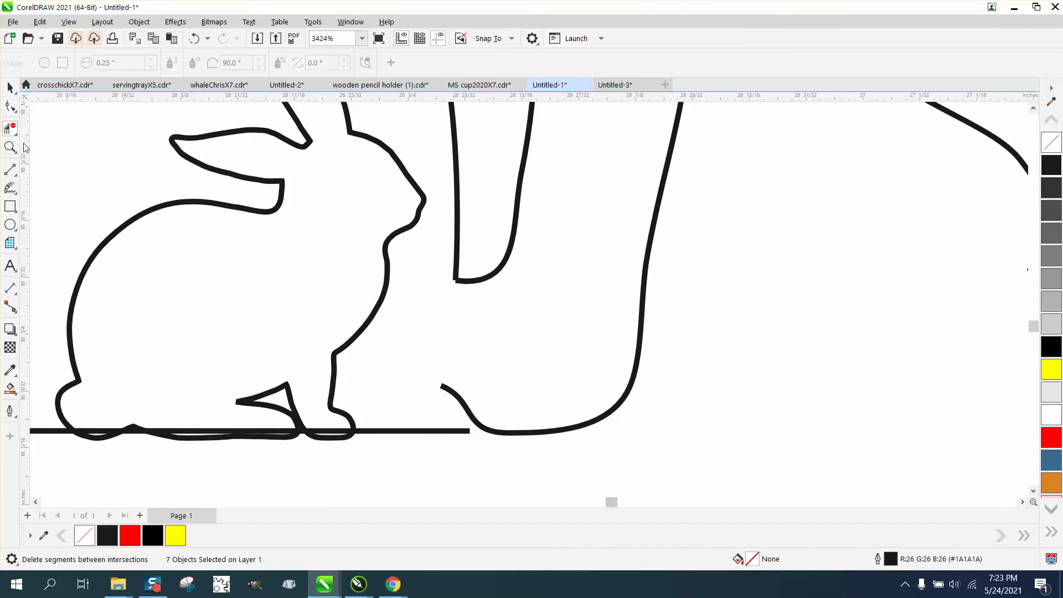
pyautogui.press('F10')
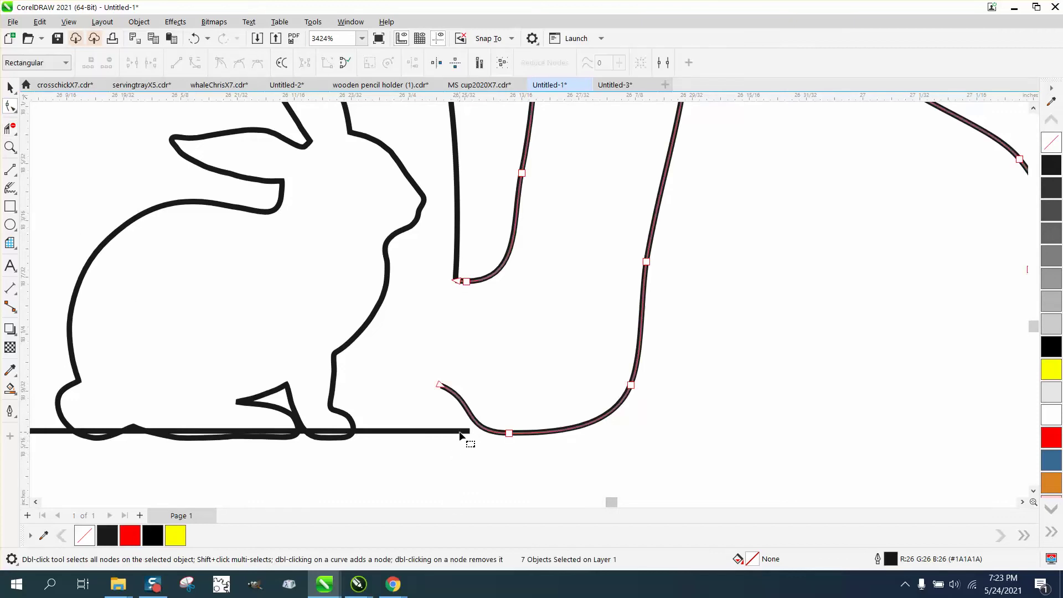
pyautogui.click(464, 432)
pyautogui.moveTo(469, 432); pyautogui.dragTo(525, 433)
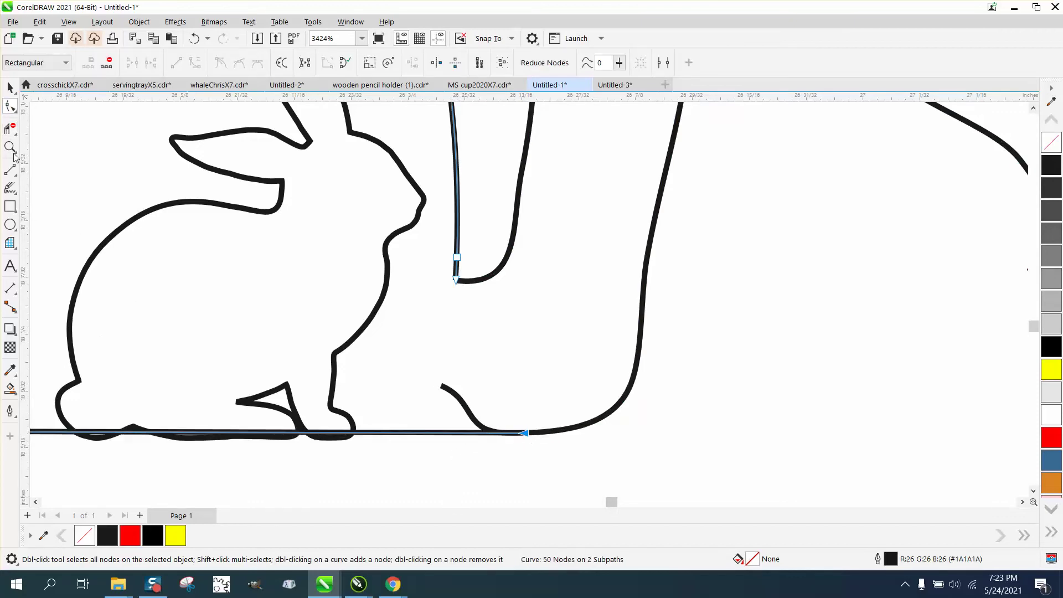
pyautogui.click(10, 128)
pyautogui.moveTo(439, 380); pyautogui.dragTo(499, 426)
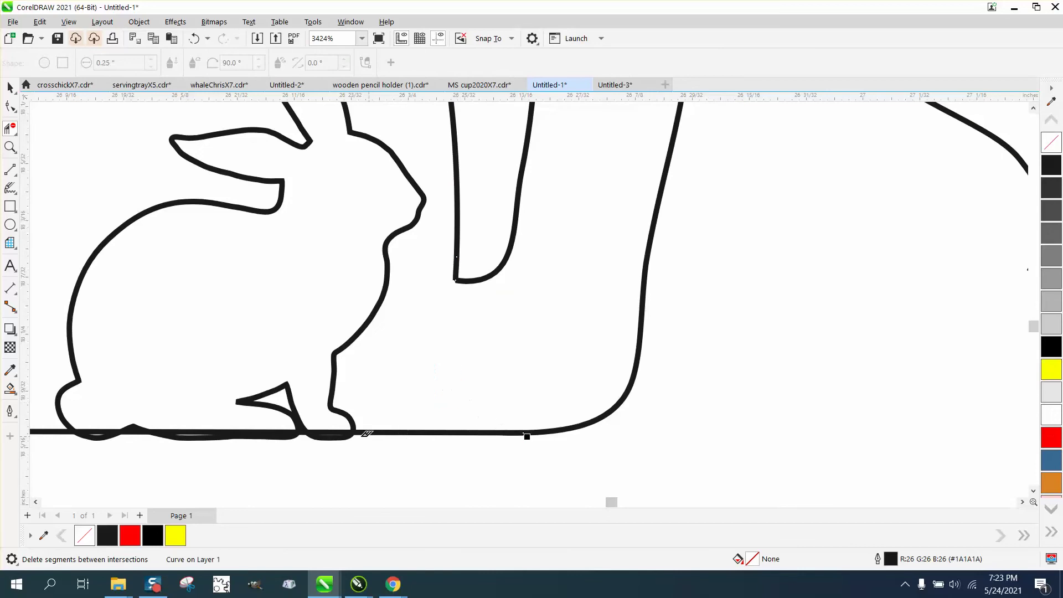
# Trim the overlapping rabbit and base line segments along the underside of the rabbit's feet and body.
pyautogui.moveTo(335, 428); pyautogui.dragTo(294, 446)
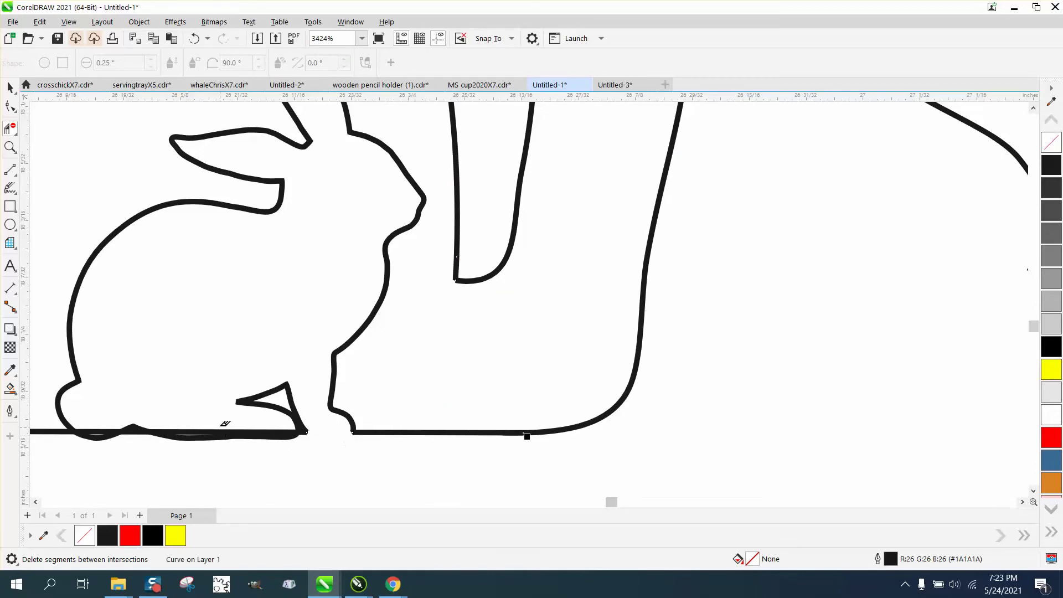
pyautogui.moveTo(225, 420); pyautogui.dragTo(217, 449)
pyautogui.moveTo(127, 408); pyautogui.dragTo(133, 449)
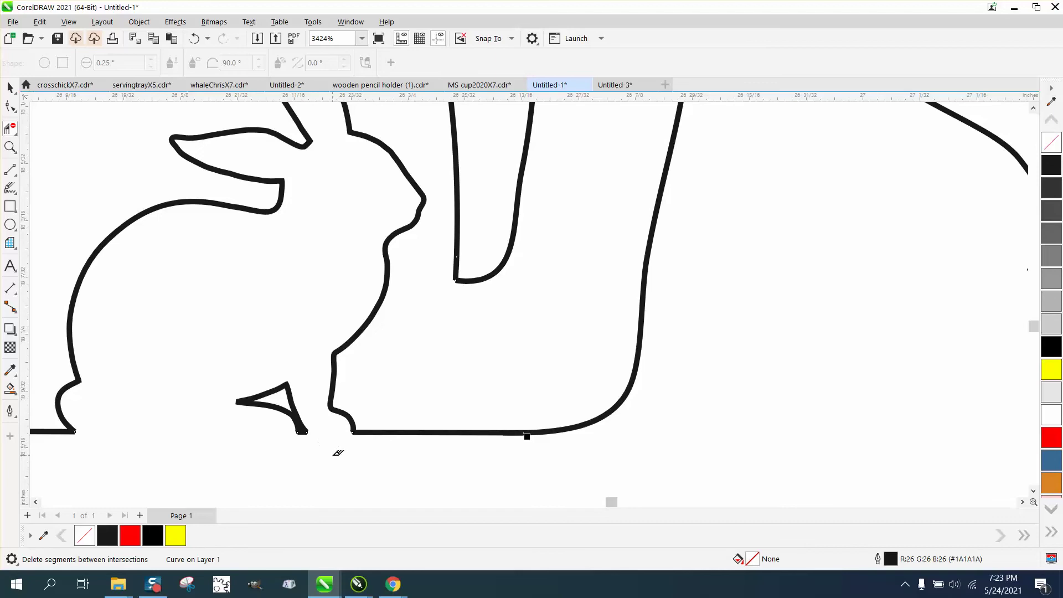
# Join the end nodes of the cat's back and the leg curve using an endpoint tolerance of 0.004 inches.
pyautogui.scroll(-2, 578, 475)
pyautogui.scroll(1, 566, 468)
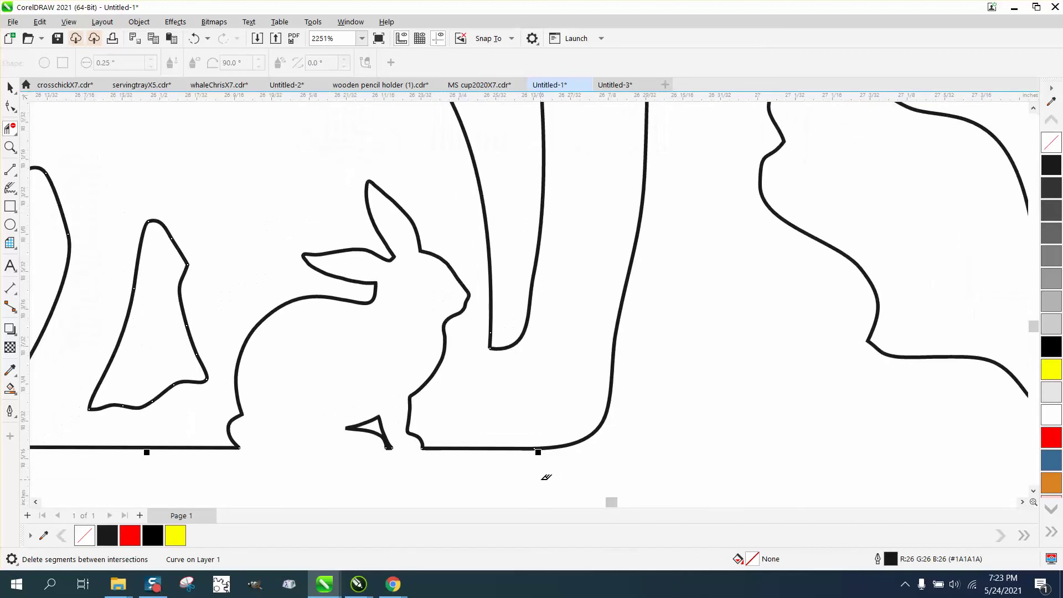
pyautogui.click(10, 147)
pyautogui.moveTo(487, 336); pyautogui.dragTo(506, 358)
pyautogui.click(10, 107)
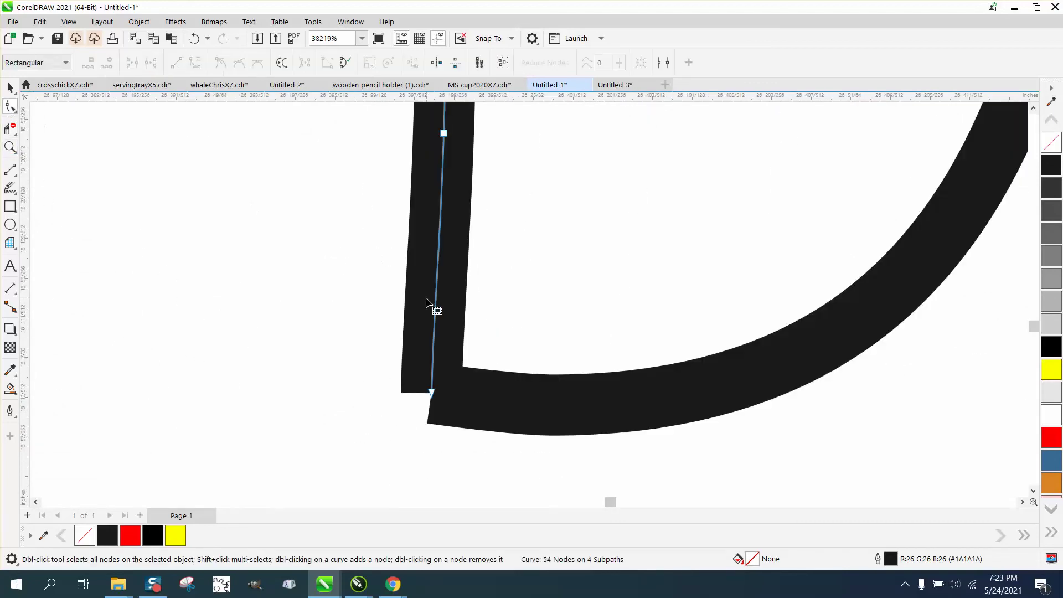
pyautogui.keyDown('shift'); pyautogui.click(497, 404); pyautogui.keyUp('shift')
pyautogui.moveTo(388, 344); pyautogui.dragTo(507, 454)
pyautogui.hotkey('ctrl', 'l')
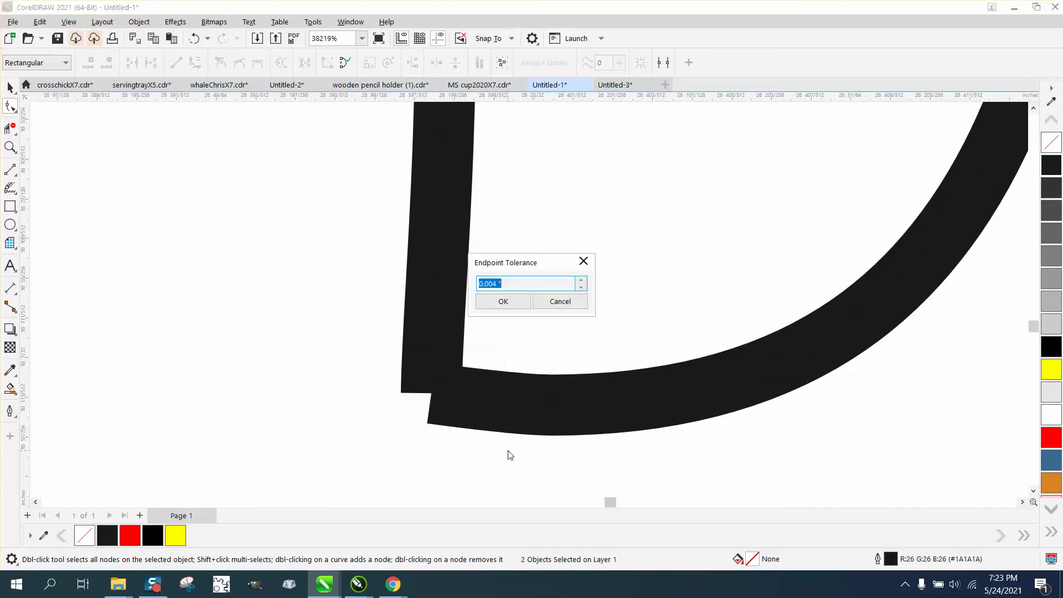
pyautogui.click(505, 303)
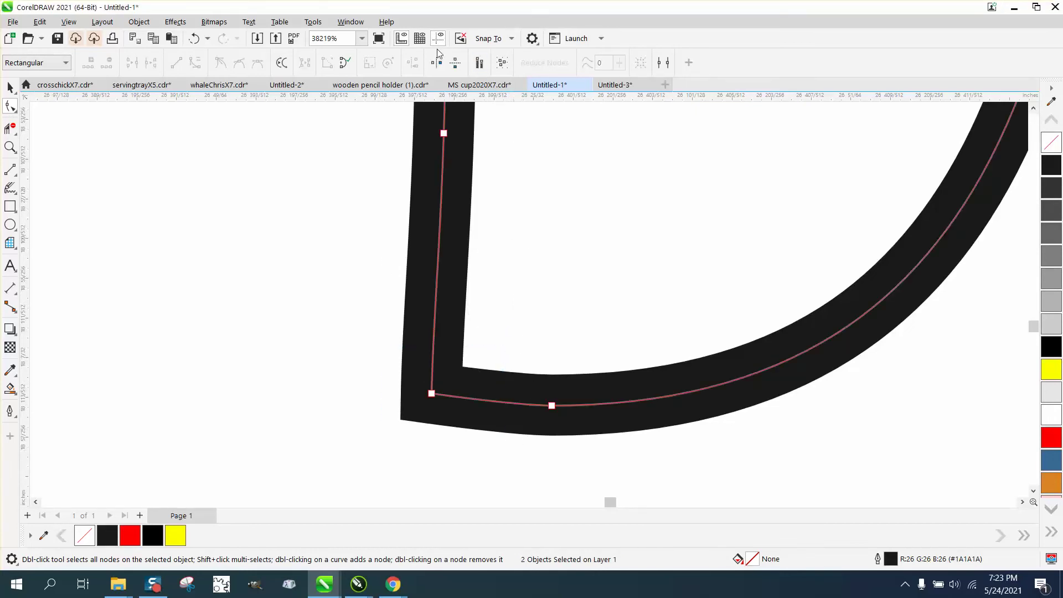
# Bring up the Join Curves docker.
pyautogui.click(357, 26)
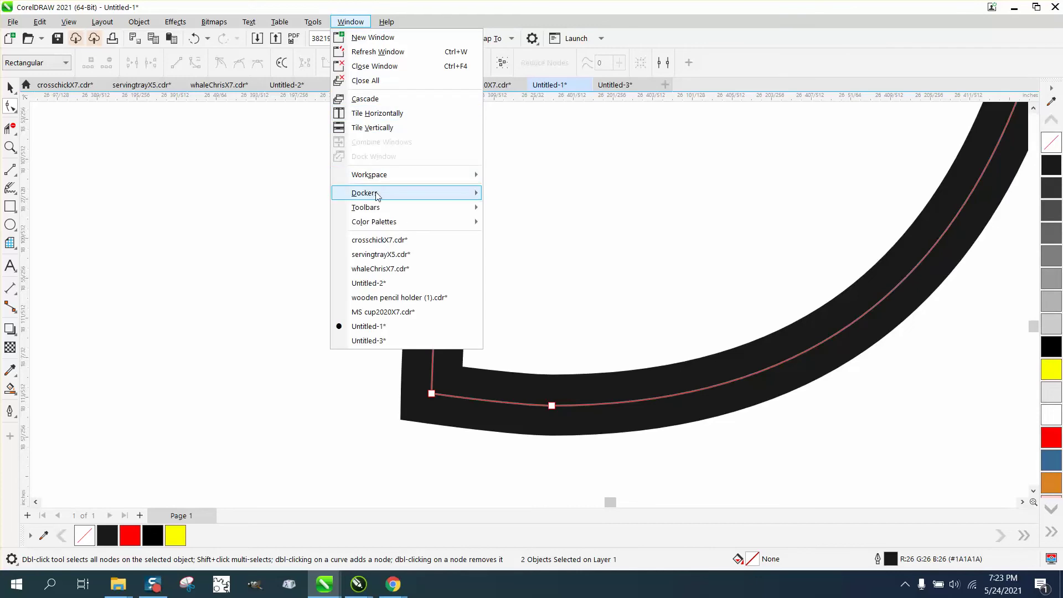
pyautogui.moveTo(399, 193)
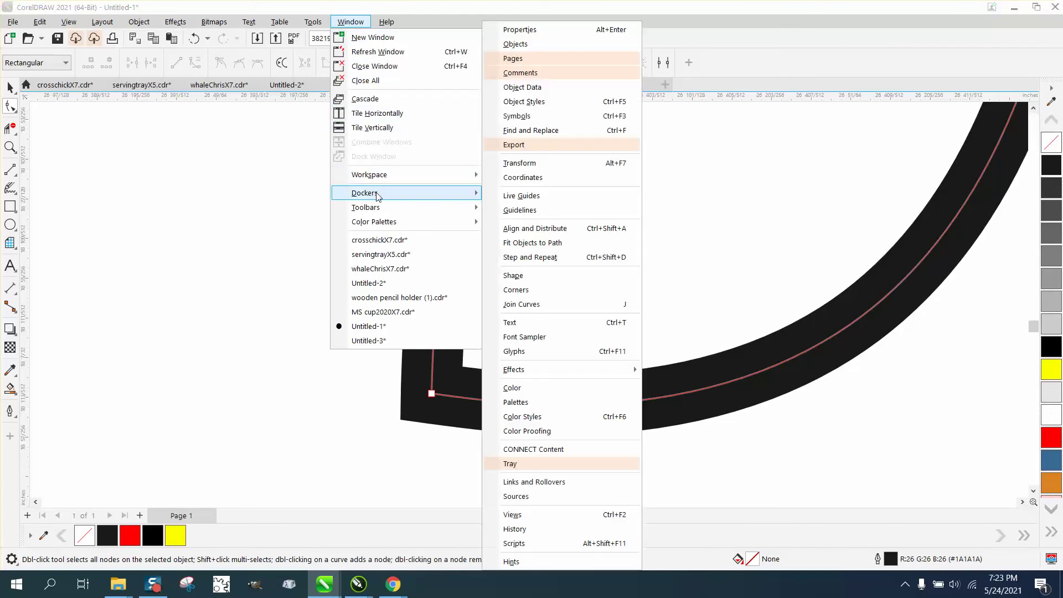
pyautogui.click(540, 304)
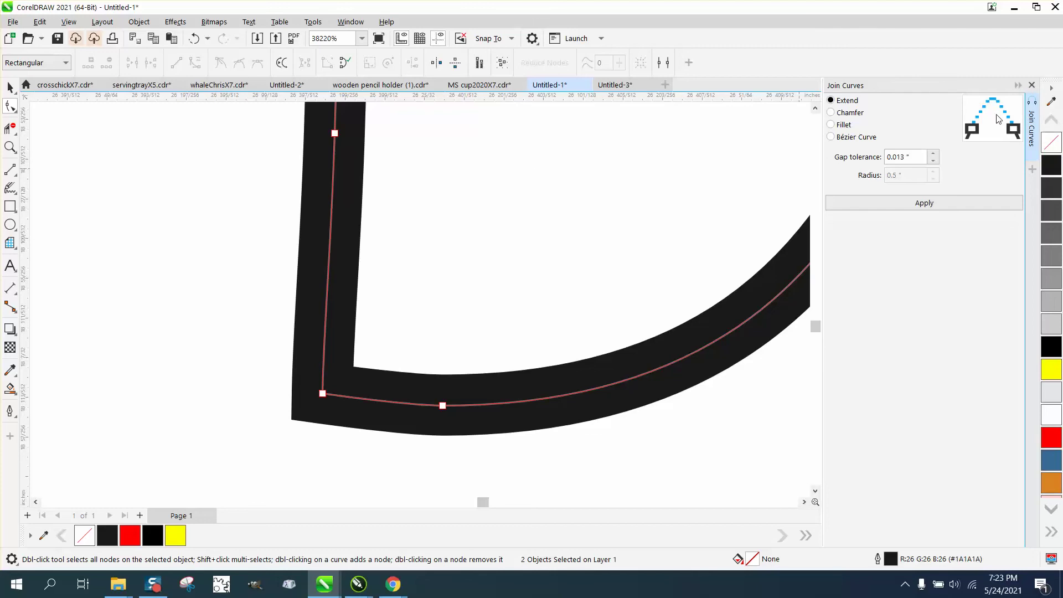
# Join the end nodes where the base line meets the cat's outline beside the rabbit, using an endpoint tolerance of 0.004 inches.
pyautogui.scroll(-8, 580, 287)
pyautogui.scroll(-4, 496, 357)
pyautogui.moveTo(411, 464); pyautogui.dragTo(475, 490)
pyautogui.hotkey('ctrl', 'l')
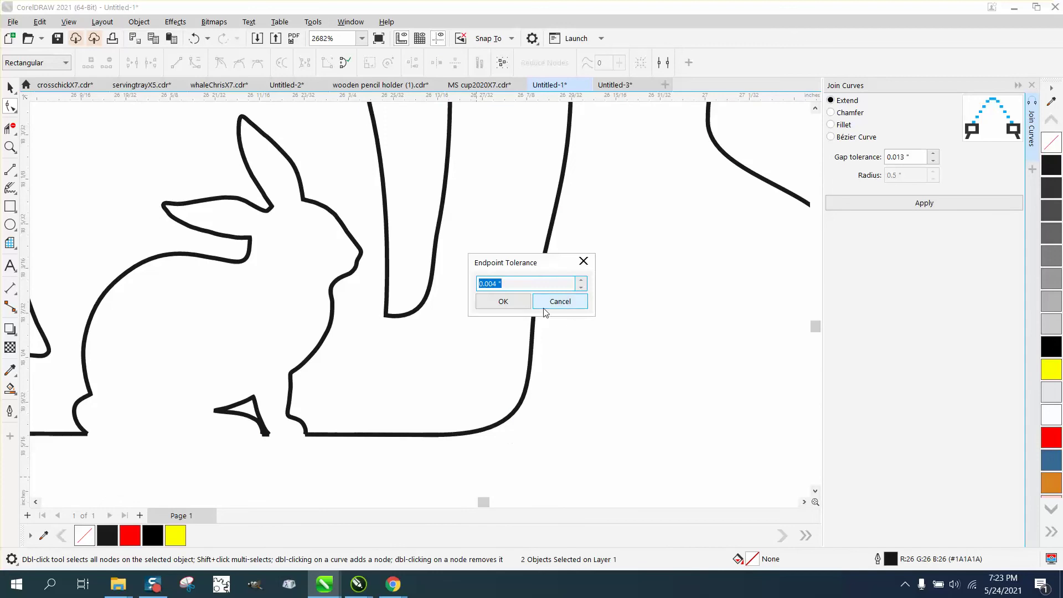
pyautogui.click(510, 304)
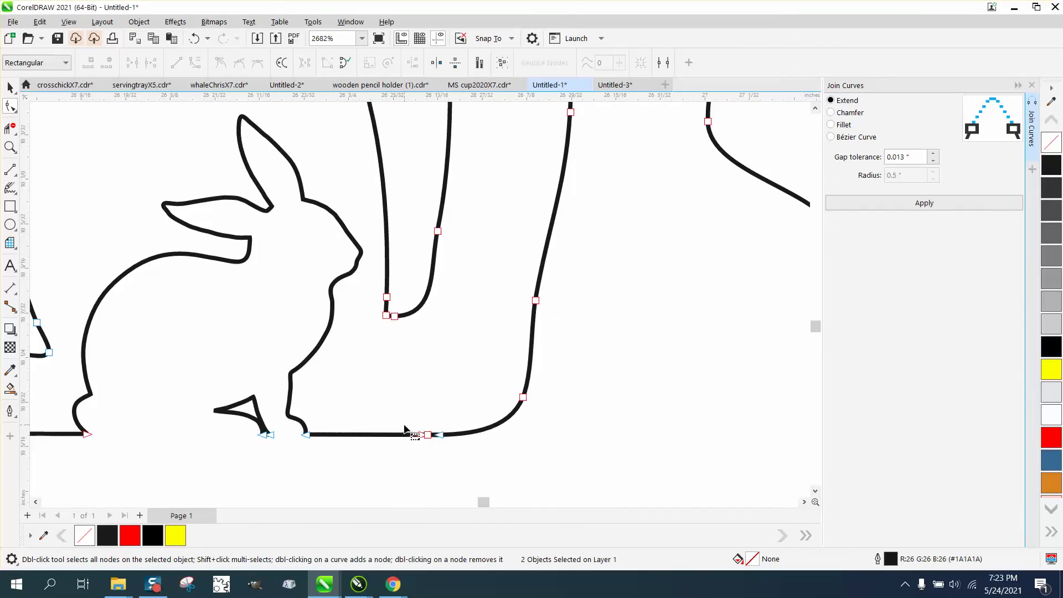
pyautogui.click(91, 436)
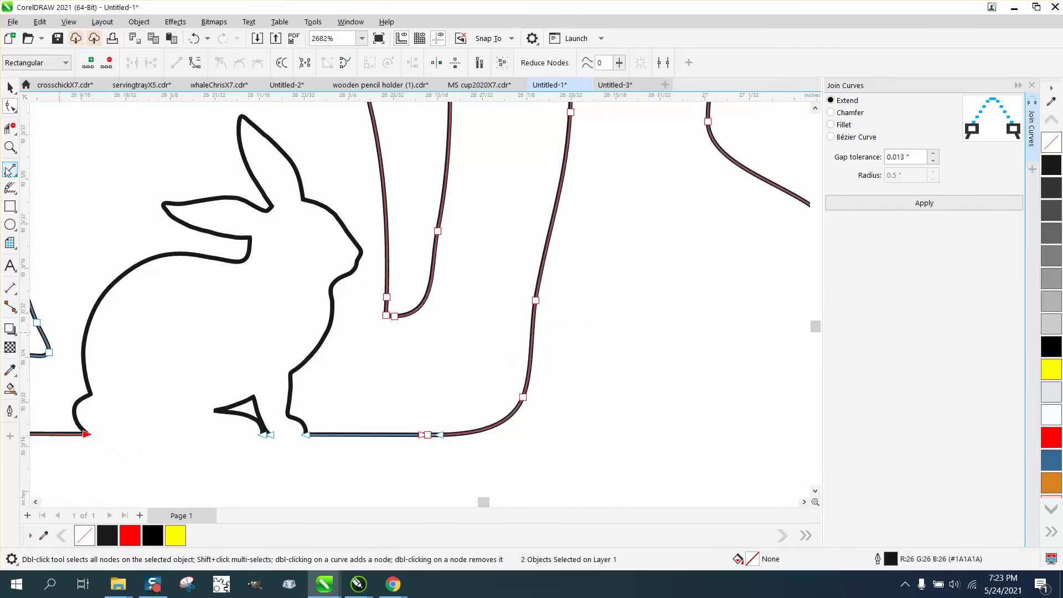
# Trim the overlapping segments where the cat's raised front paw crosses the elk's leg.
pyautogui.scroll(-5, 524, 297)
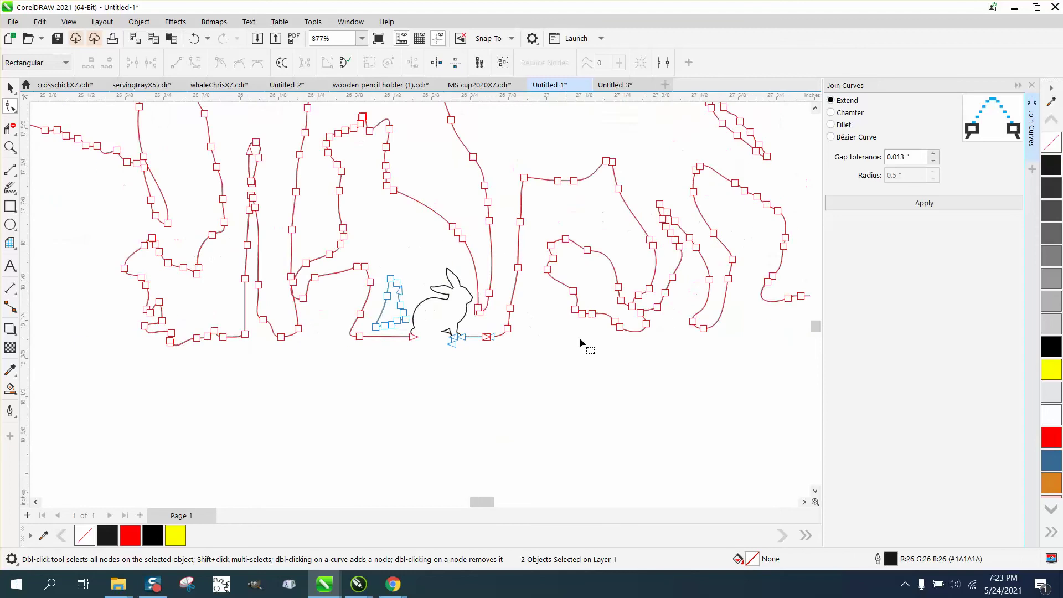
pyautogui.scroll(-1, 581, 341)
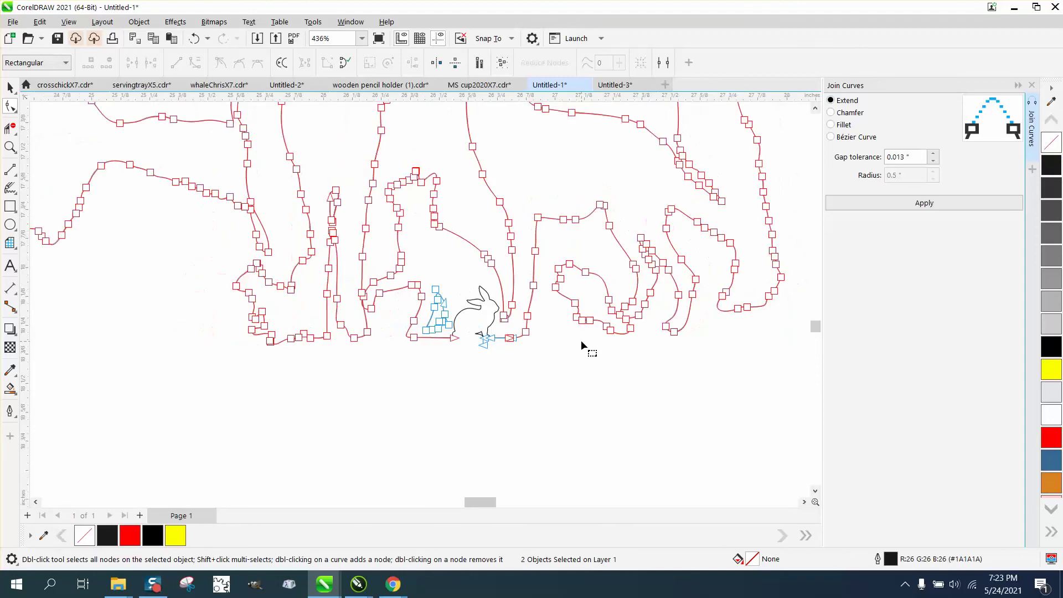
pyautogui.click(10, 147)
pyautogui.moveTo(351, 292); pyautogui.dragTo(419, 330)
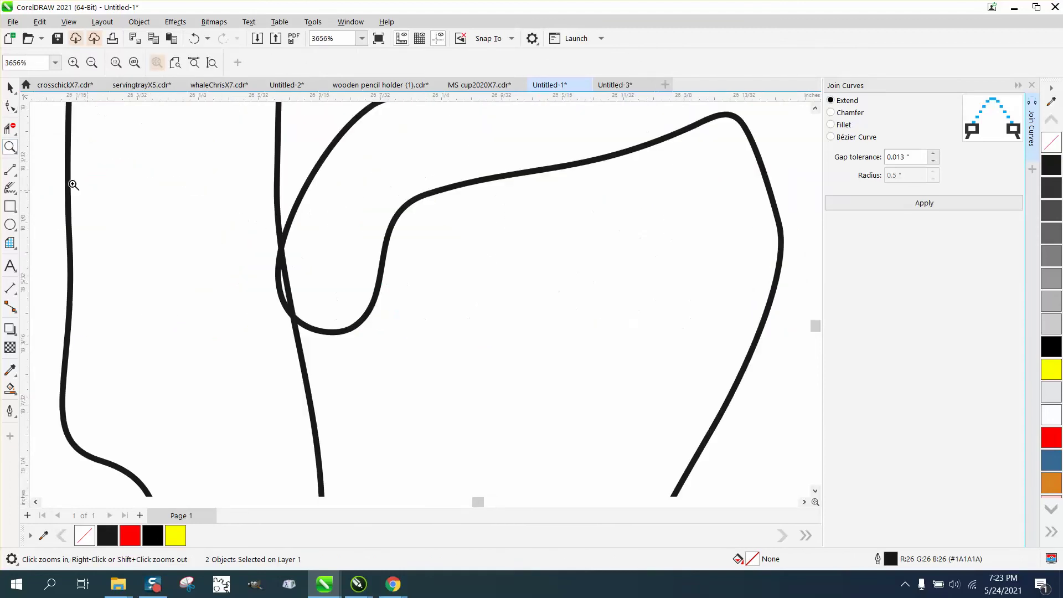
pyautogui.click(10, 128)
pyautogui.moveTo(294, 275); pyautogui.dragTo(246, 306)
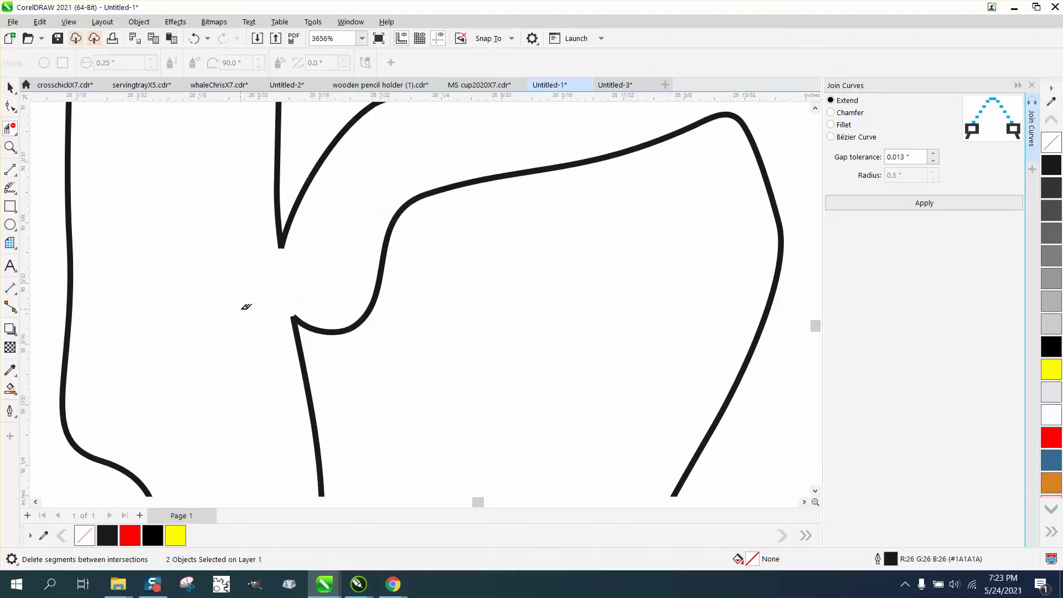
pyautogui.scroll(-8, 275, 279)
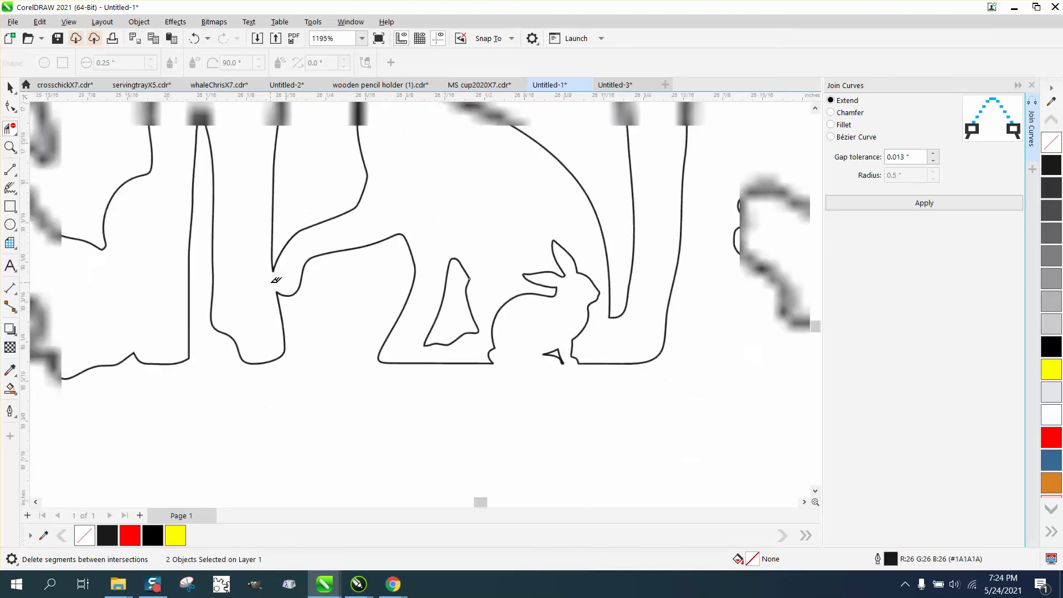
pyautogui.scroll(-5, 354, 248)
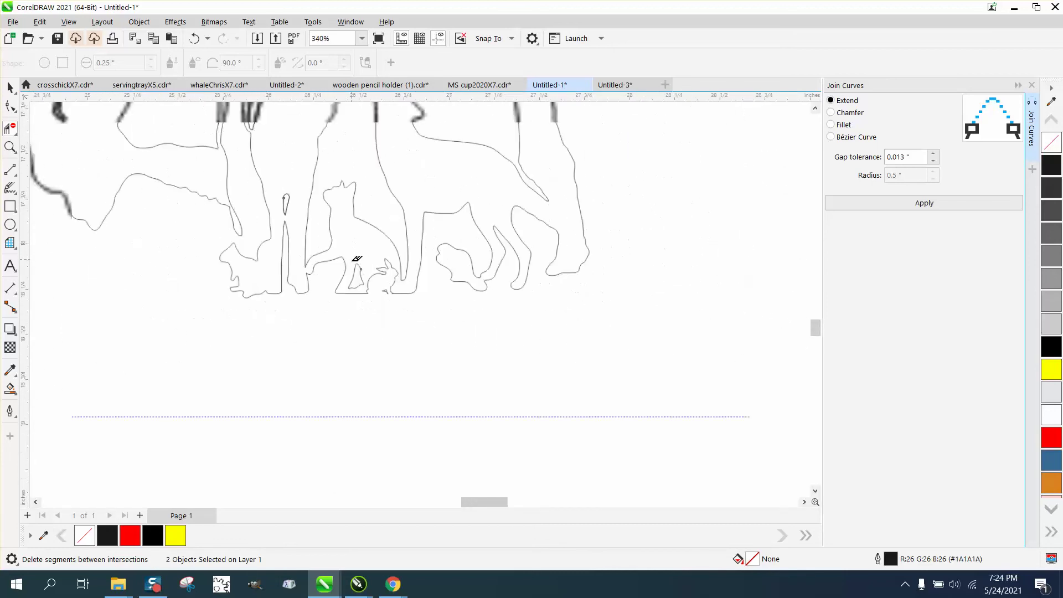
# Draw a rectangle about 5.02 by 2.8 inches around the whole buffalo outline design.
pyautogui.click(10, 87)
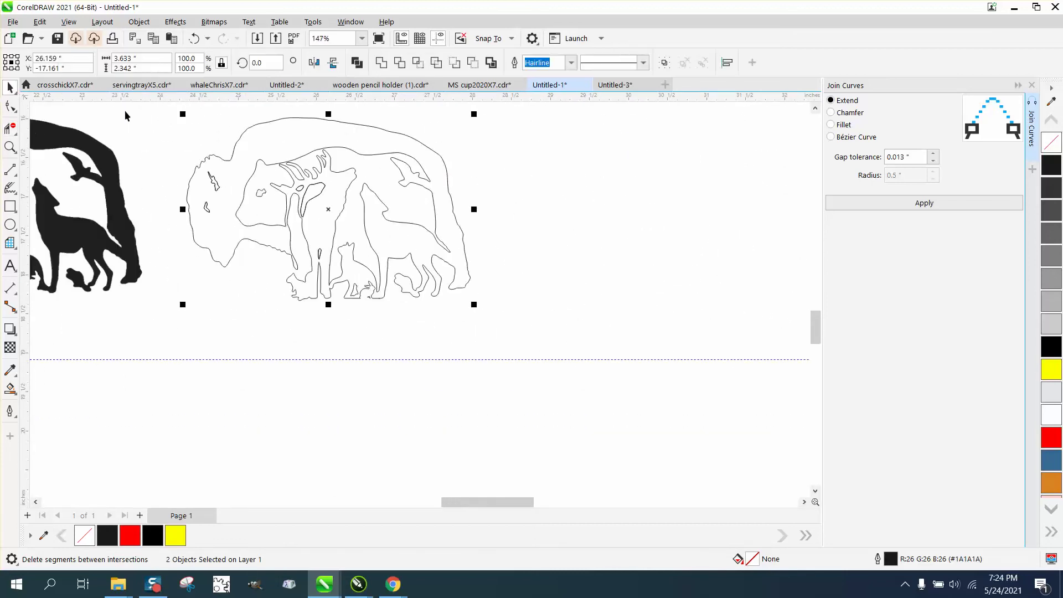
pyautogui.click(10, 207)
pyautogui.moveTo(143, 109); pyautogui.dragTo(535, 327)
pyautogui.click(10, 389)
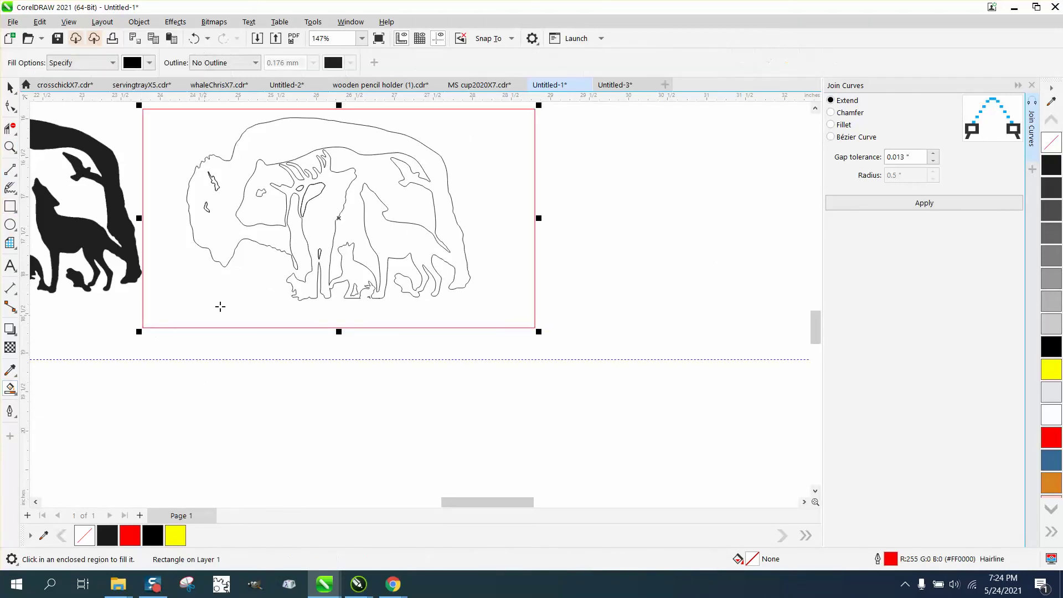
pyautogui.click(259, 238)
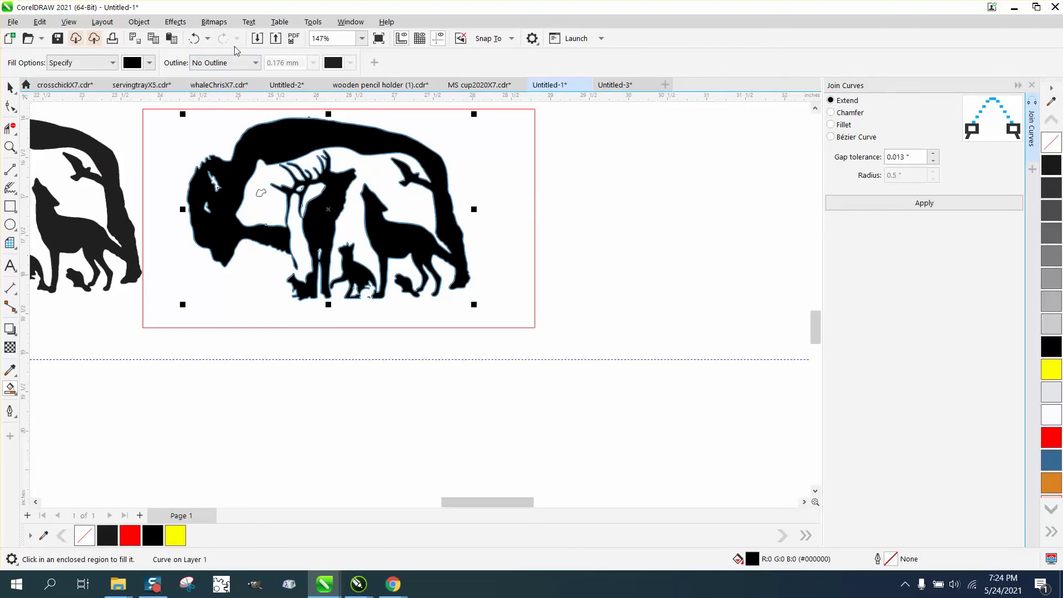
pyautogui.click(198, 38)
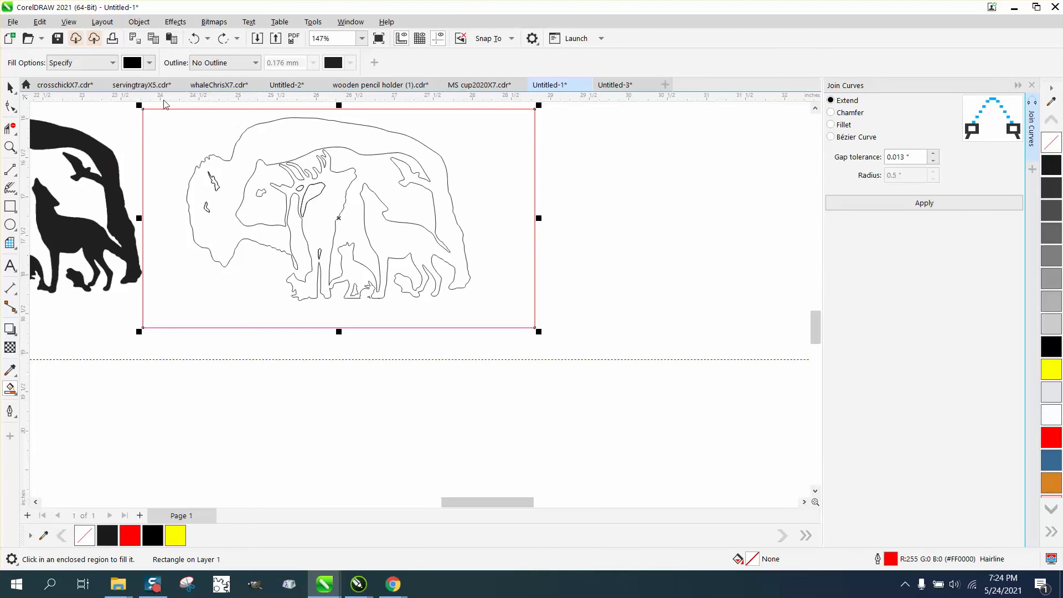
# Move the horizontal guideline up across the upper part of the buffalo outline and leave nothing selected.
pyautogui.press('space')
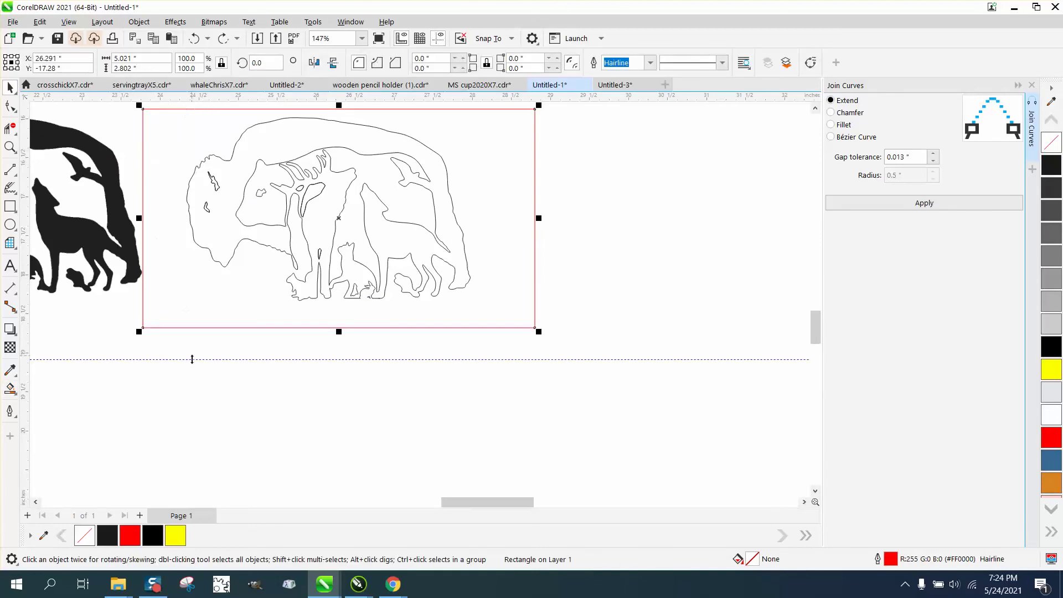
pyautogui.moveTo(191, 361); pyautogui.dragTo(501, 335)
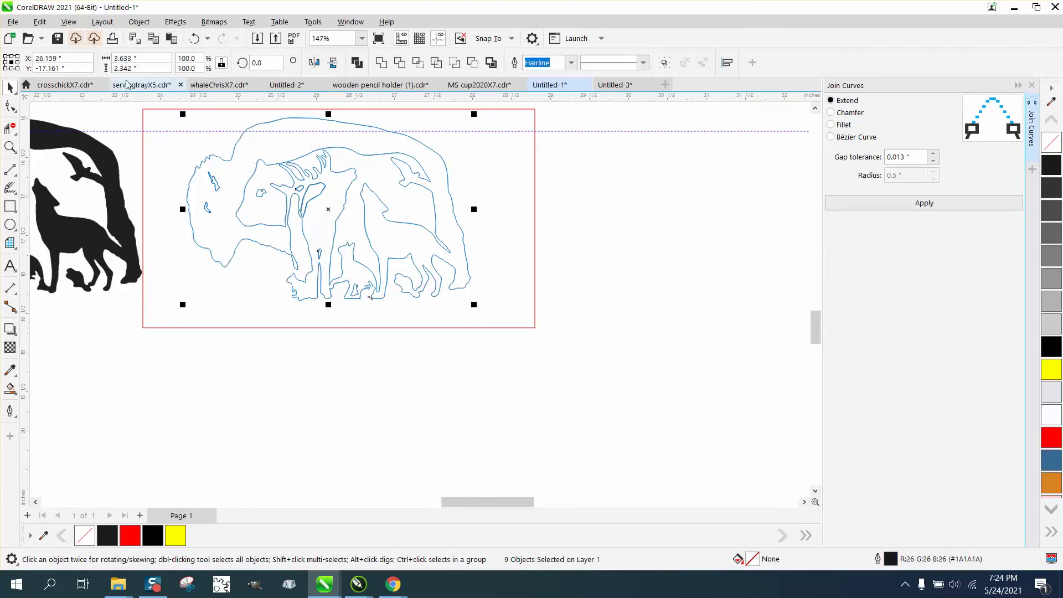
pyautogui.click(616, 153)
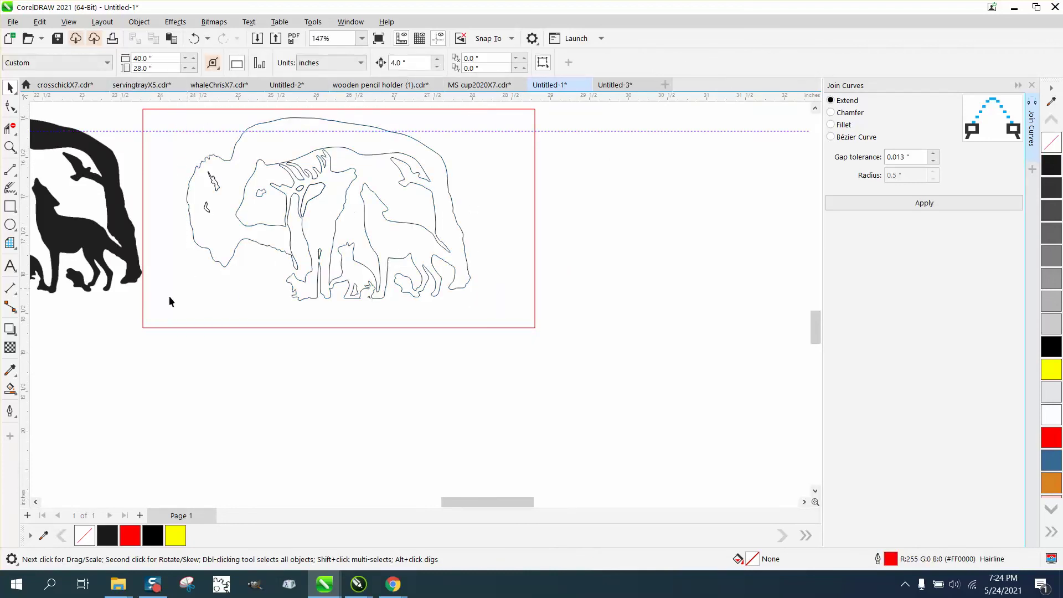
# Smart-fill the buffalo design in black, nudge the filled copy 4 inches right, and discard the extra fill made from the bear's eye.
pyautogui.click(10, 389)
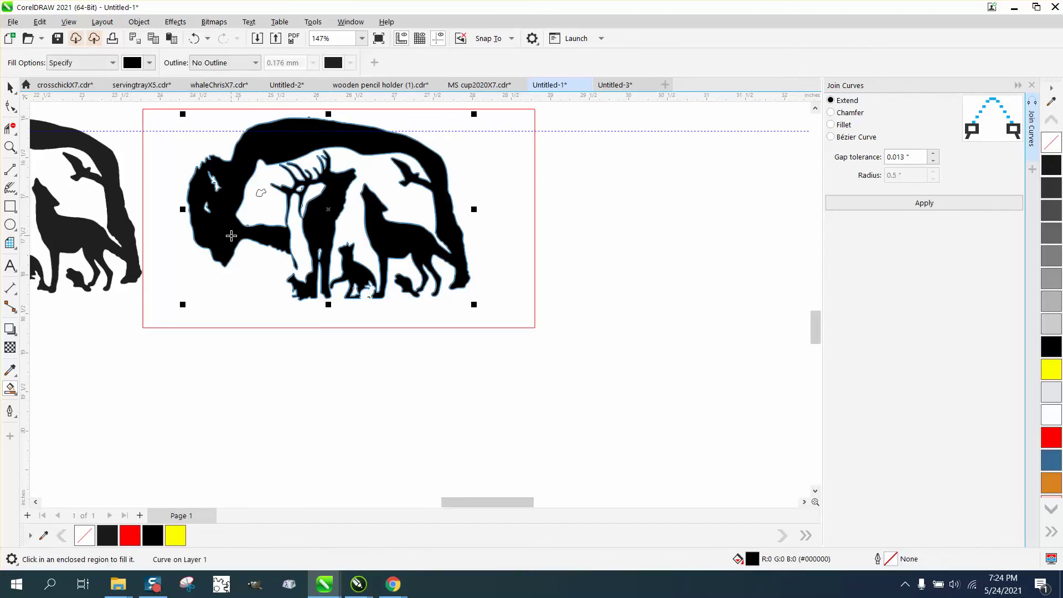
pyautogui.press('Right')
pyautogui.click(261, 192)
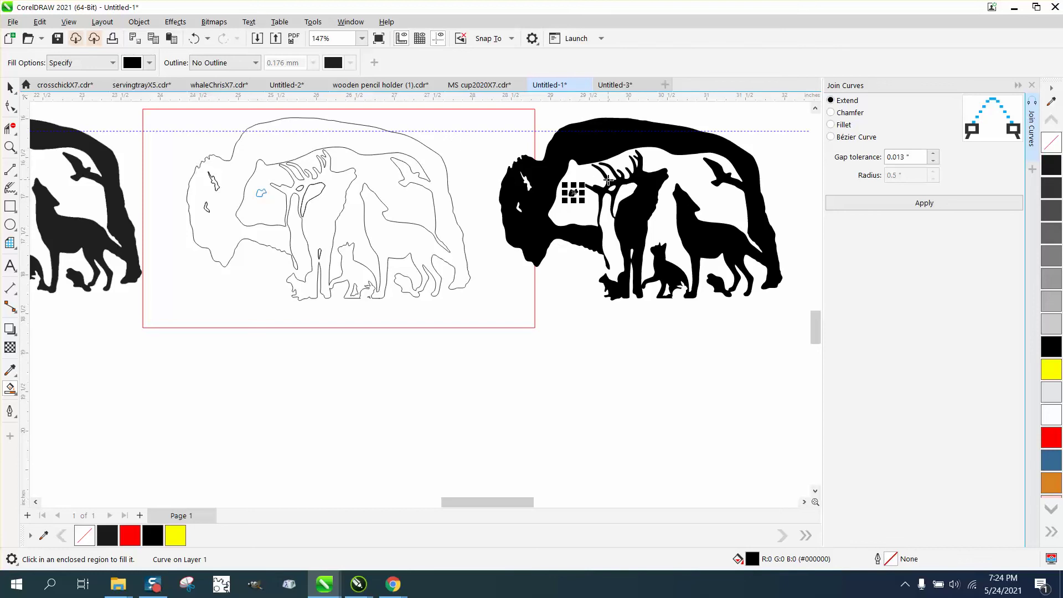
pyautogui.press('Escape')
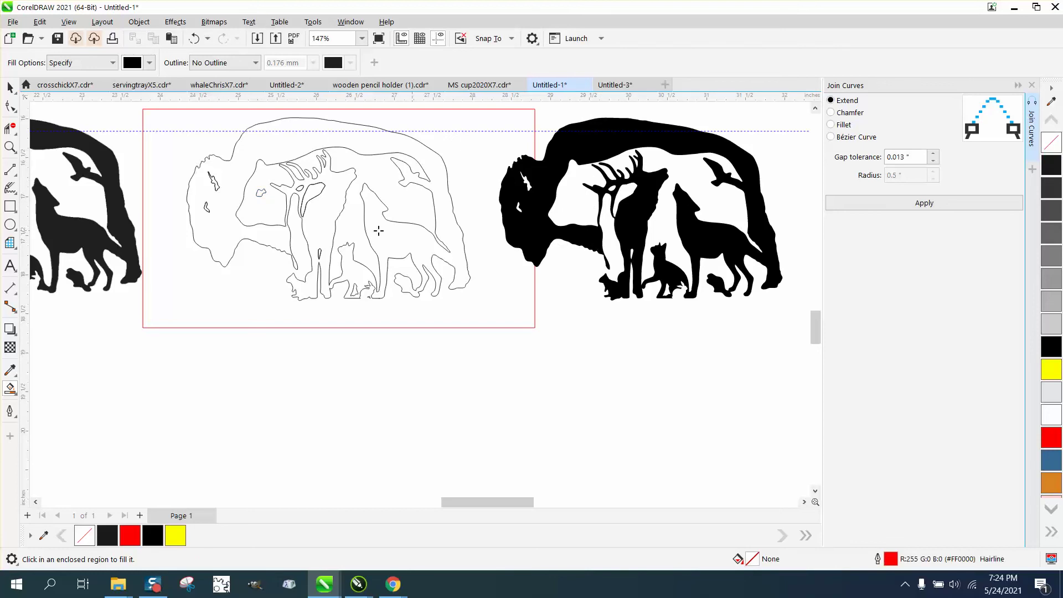
# Remove the black fill from the copied buffalo and give it a red hairline outline.
pyautogui.scroll(-2, 345, 231)
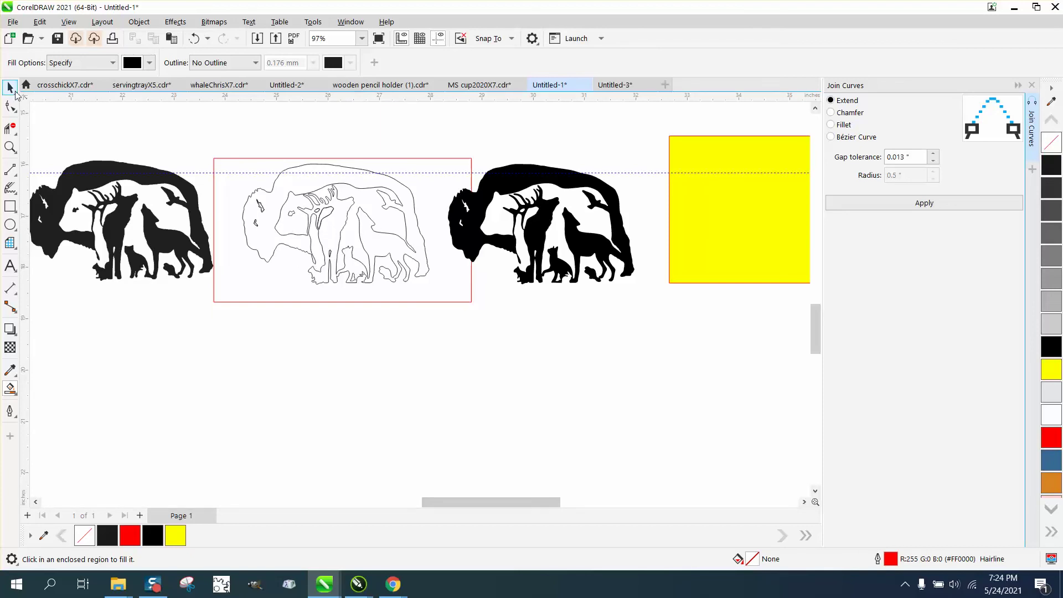
pyautogui.click(10, 87)
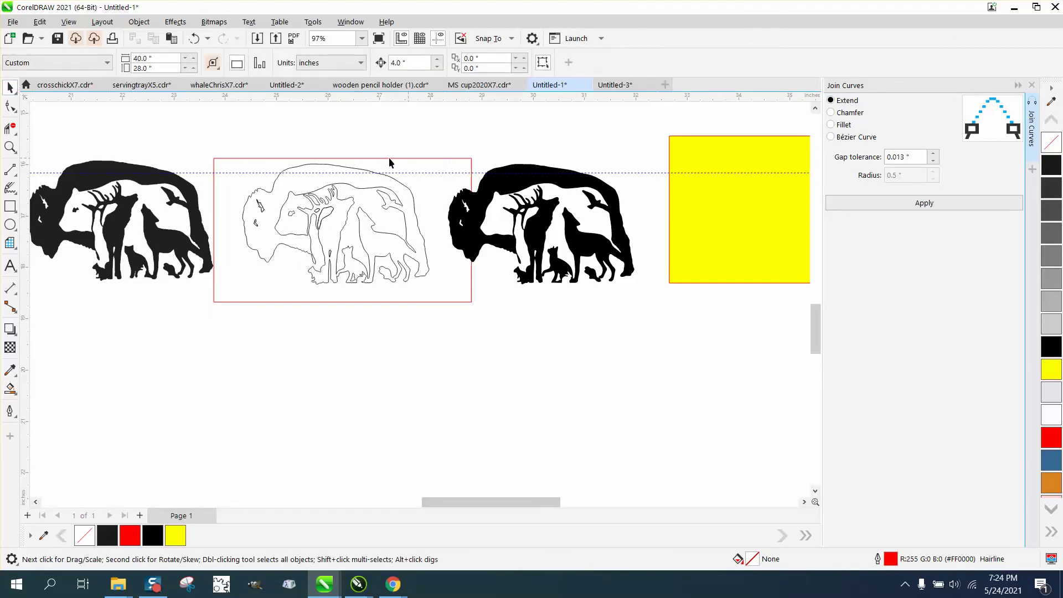
pyautogui.click(10, 147)
pyautogui.moveTo(417, 152); pyautogui.dragTo(678, 310)
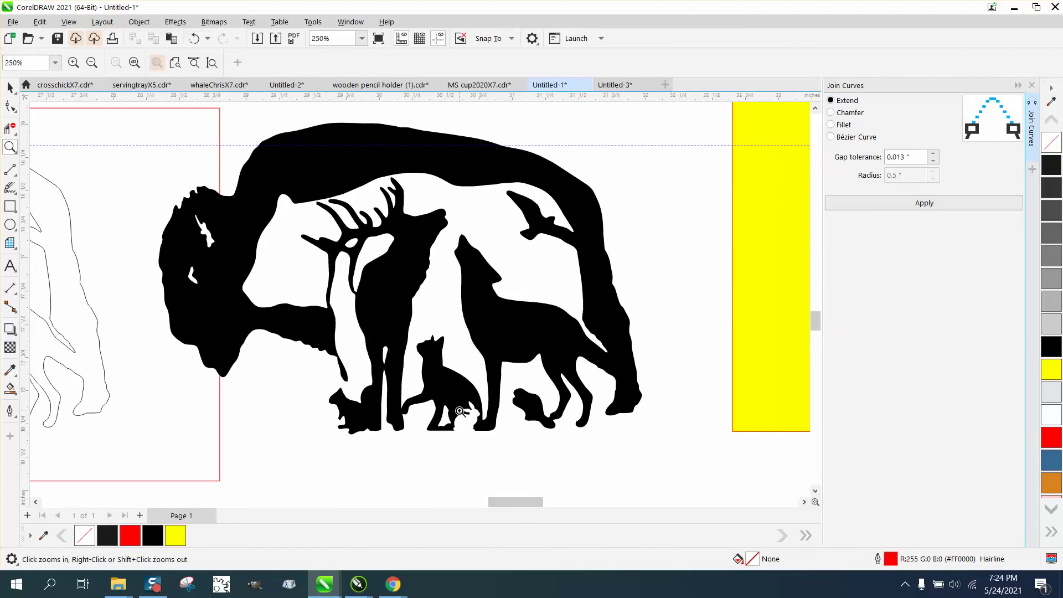
pyautogui.click(10, 87)
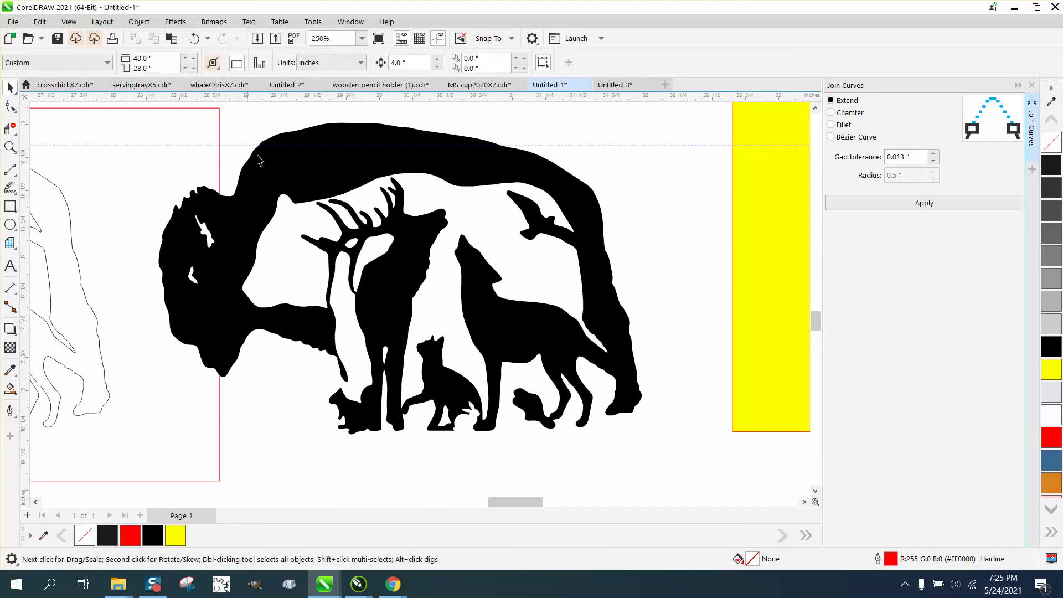
pyautogui.click(314, 162)
pyautogui.click(314, 162)
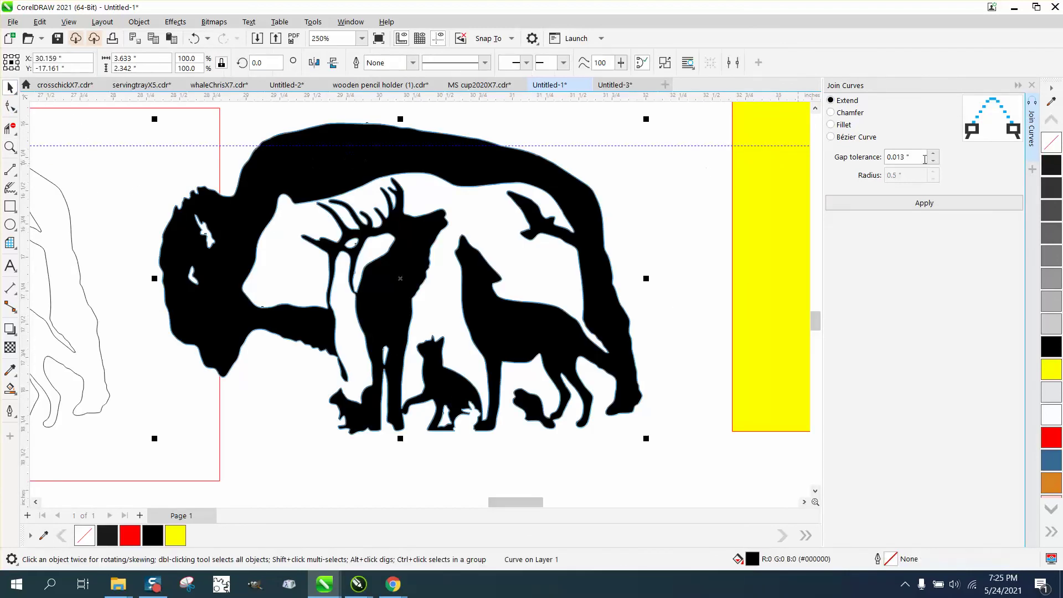
pyautogui.click(1055, 148)
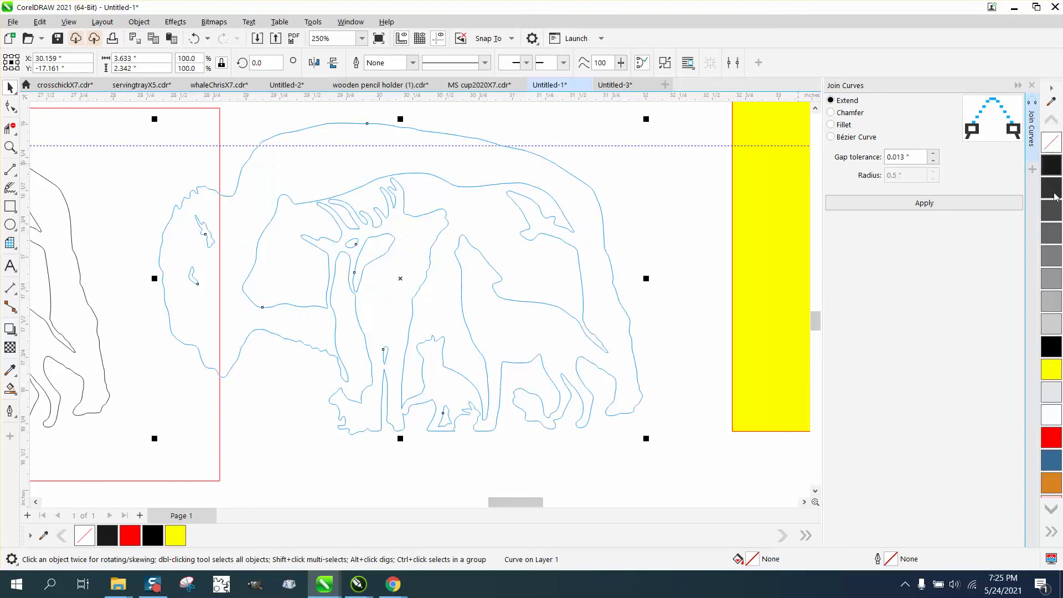
pyautogui.rightClick(1055, 446)
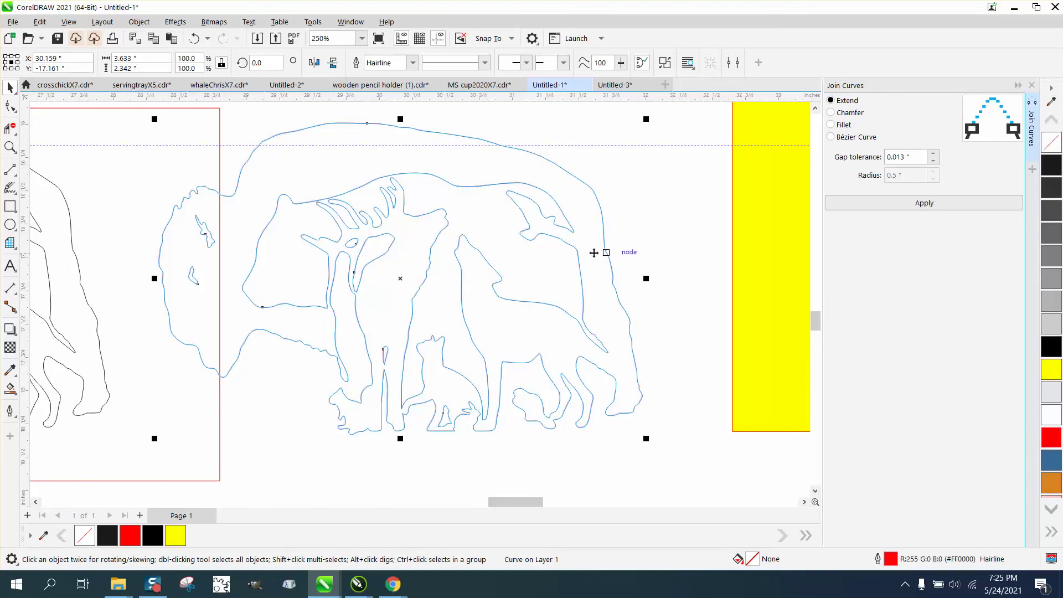
# Move the red buffalo outline into the empty space below the framed original.
pyautogui.scroll(-2, 506, 255)
pyautogui.moveTo(438, 273); pyautogui.dragTo(304, 373)
pyautogui.scroll(-2, 380, 238)
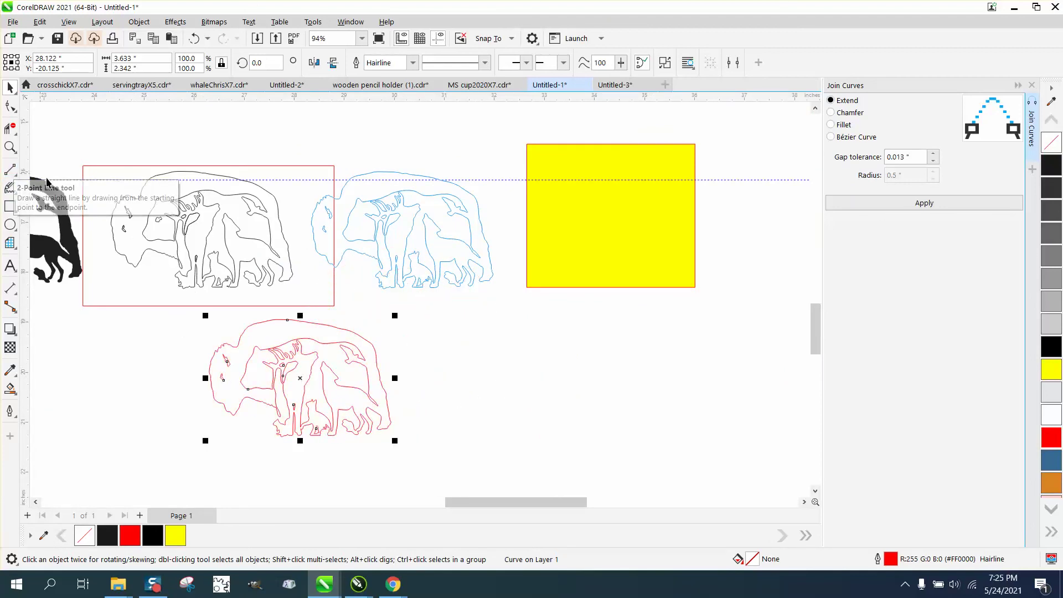
# Smart-fill the framed buffalo outline in black again and place the filled copy below the yellow rectangle.
pyautogui.click(10, 388)
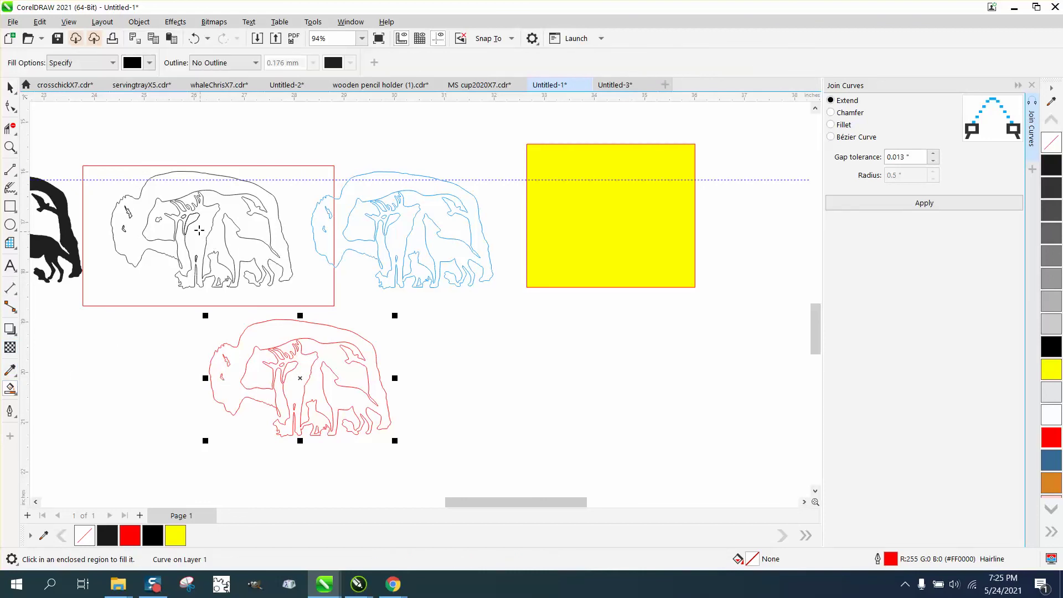
pyautogui.click(172, 186)
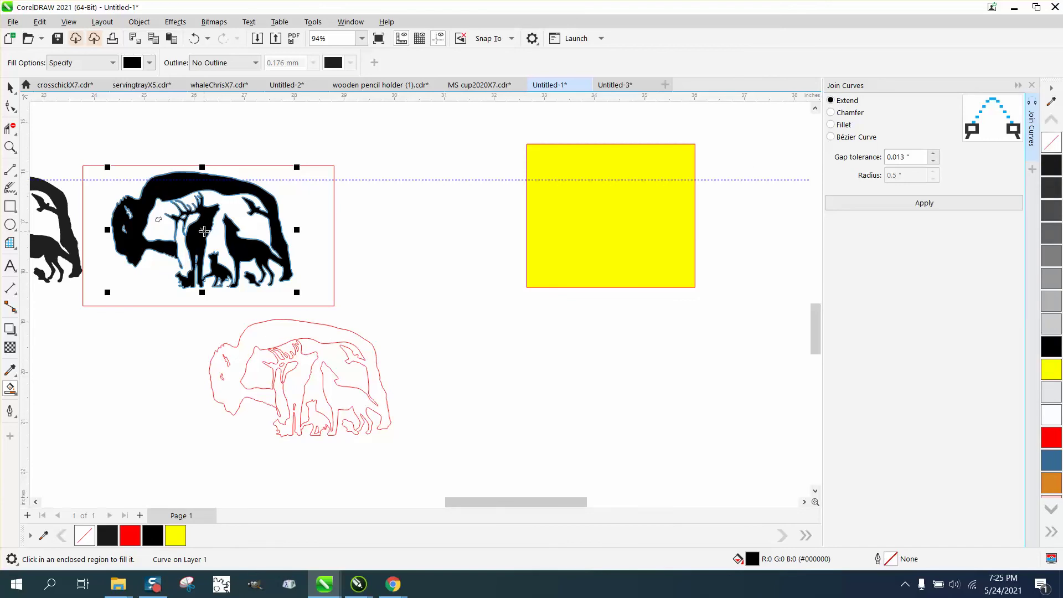
pyautogui.click(10, 88)
pyautogui.moveTo(202, 229); pyautogui.dragTo(552, 377)
# Examine the new black buffalo silhouette up close, including the cat, the rabbit and the other small animals.
pyautogui.click(10, 147)
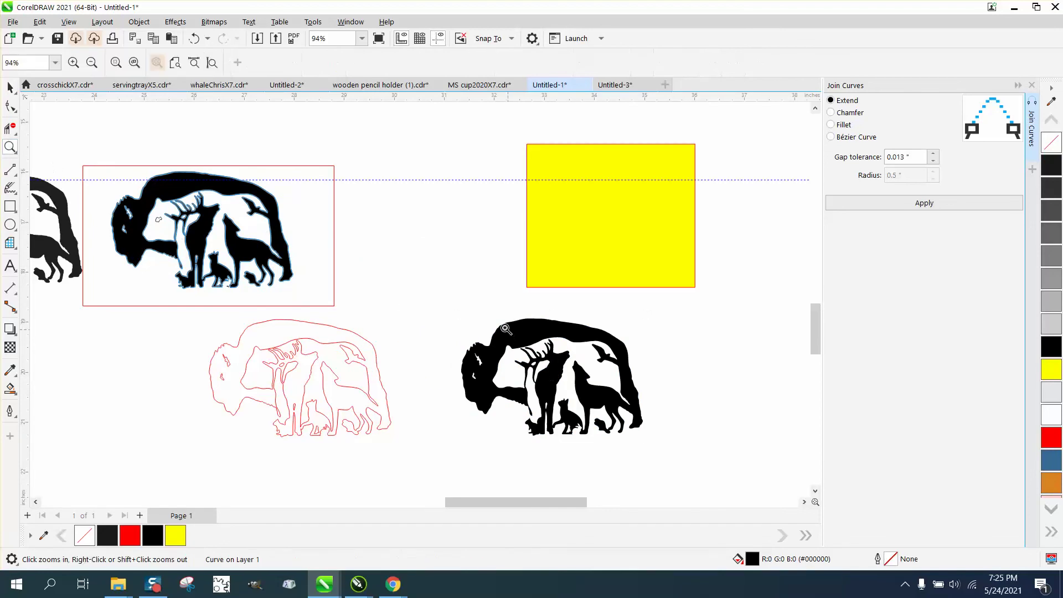
pyautogui.moveTo(459, 314); pyautogui.dragTo(709, 465)
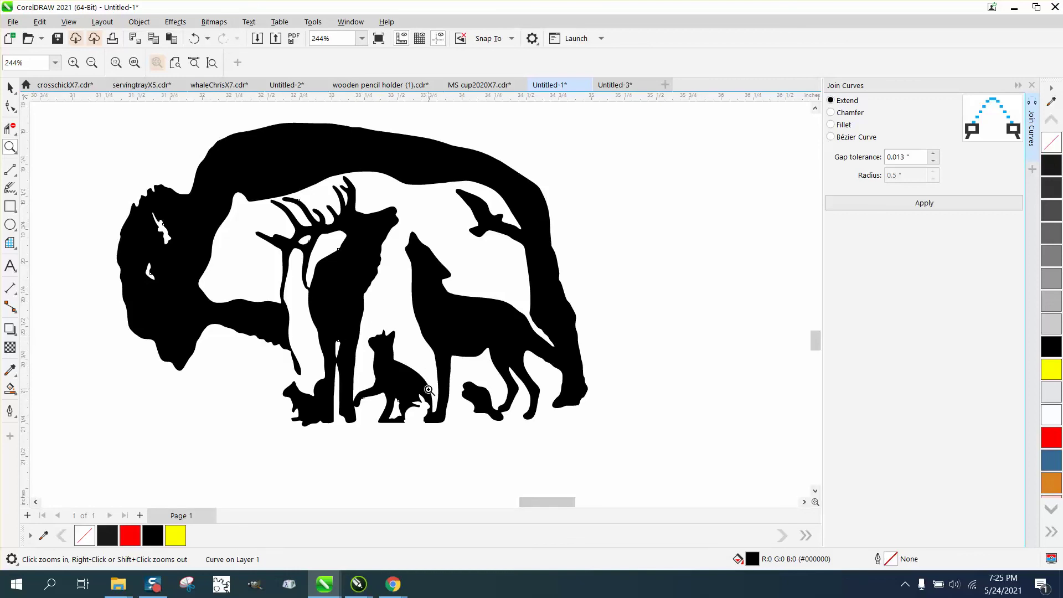
pyautogui.scroll(-1, 327, 321)
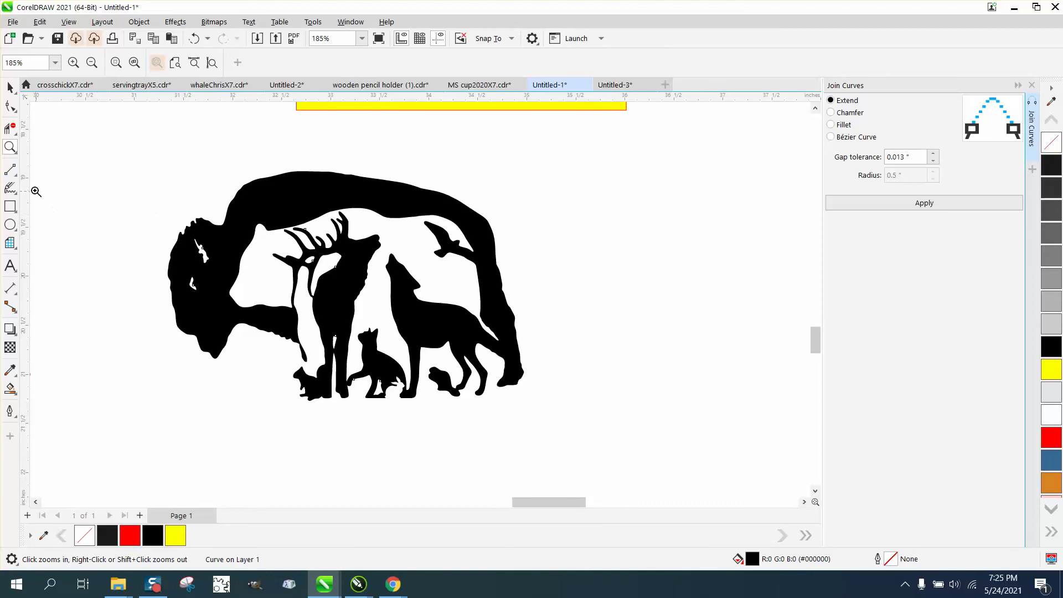
pyautogui.moveTo(138, 179); pyautogui.dragTo(566, 383)
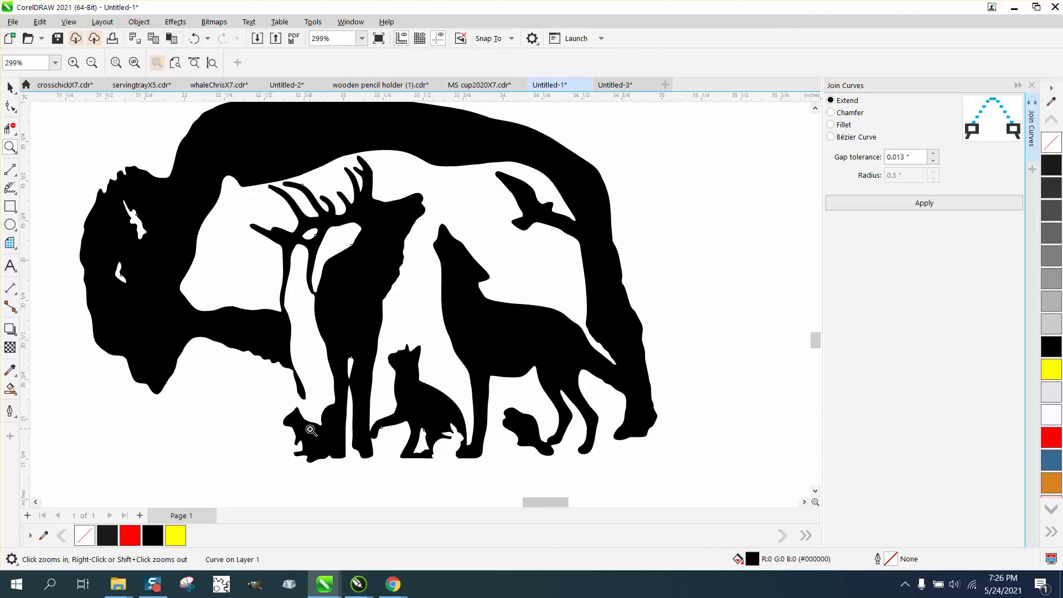
pyautogui.scroll(-2, 311, 430)
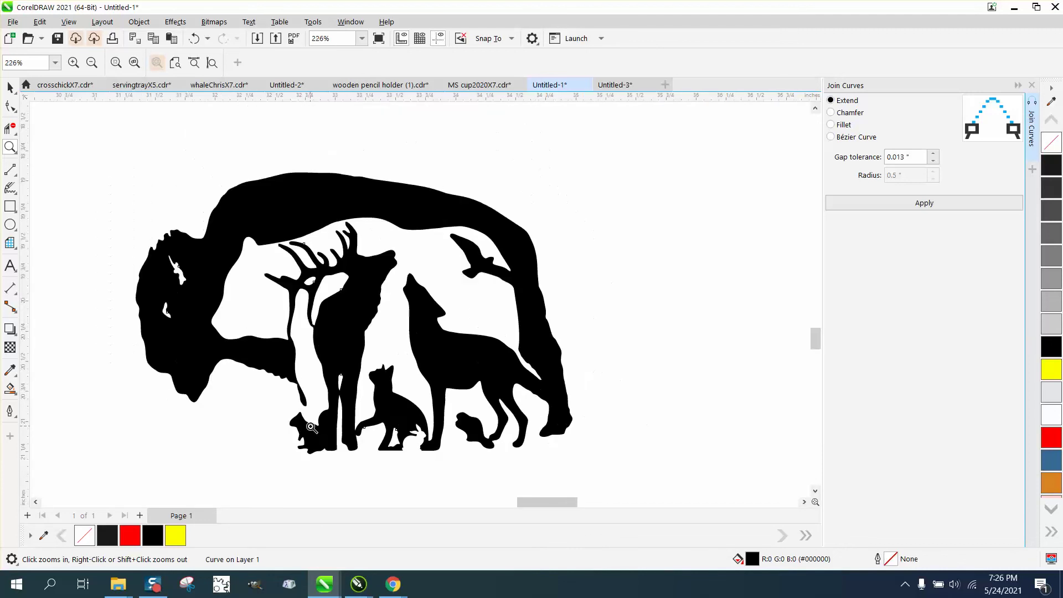